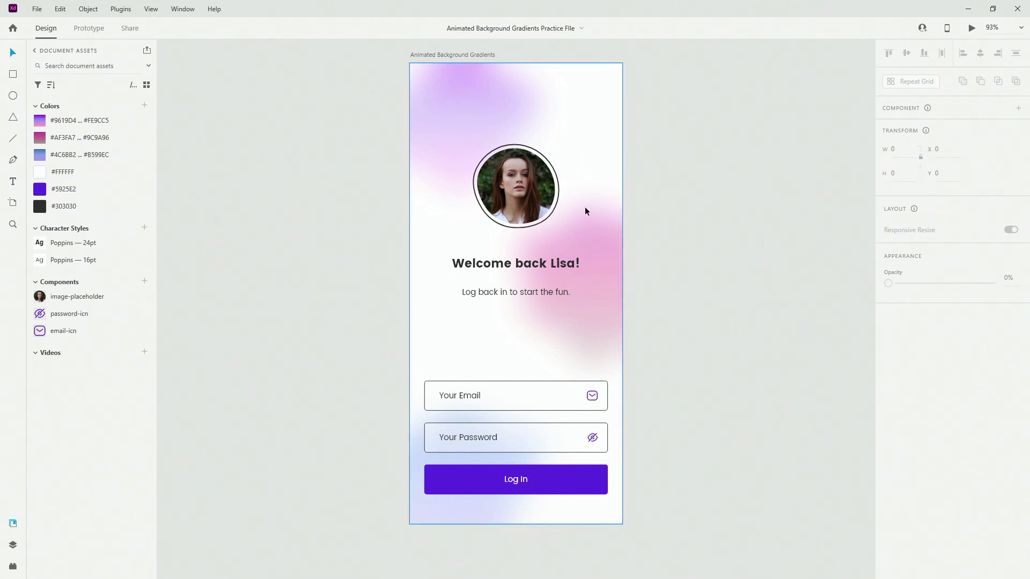
Inspect the content group's image-placeholder photo and image-outline ring in the Layers panel.
{"action": "left_click", "coordinate": [13, 545]}
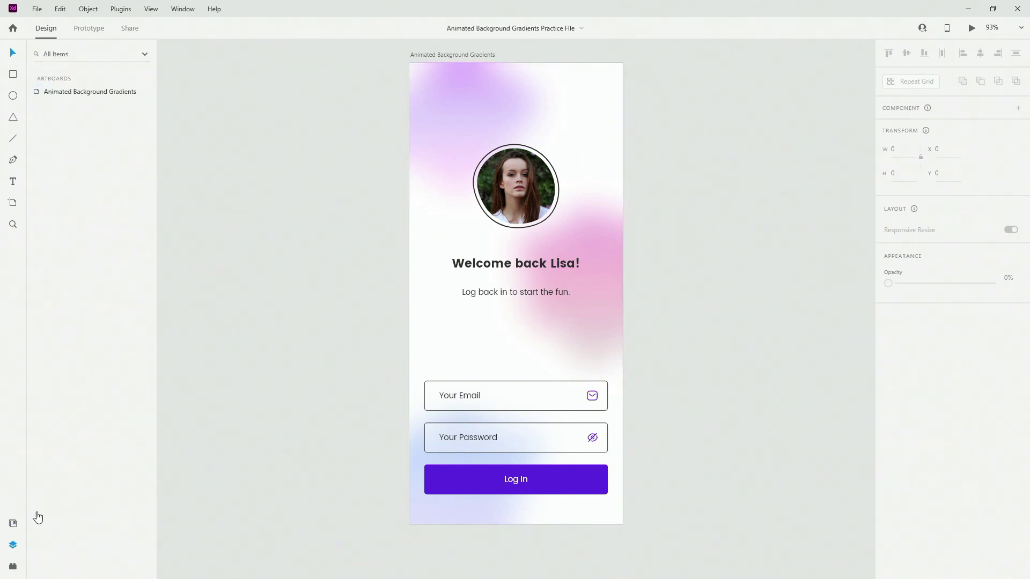
{"action": "left_click", "coordinate": [549, 241]}
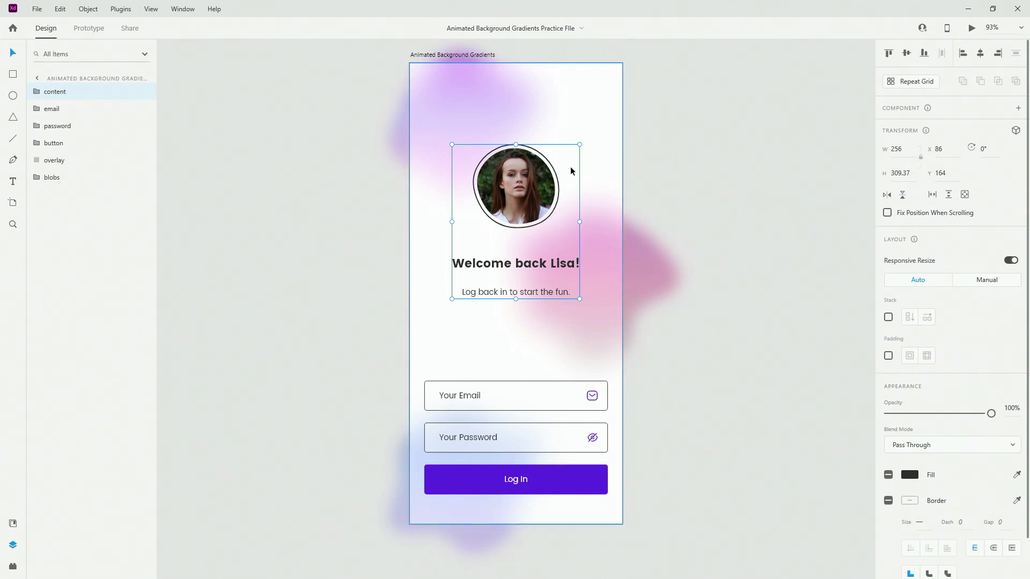
{"action": "left_click", "coordinate": [32, 92]}
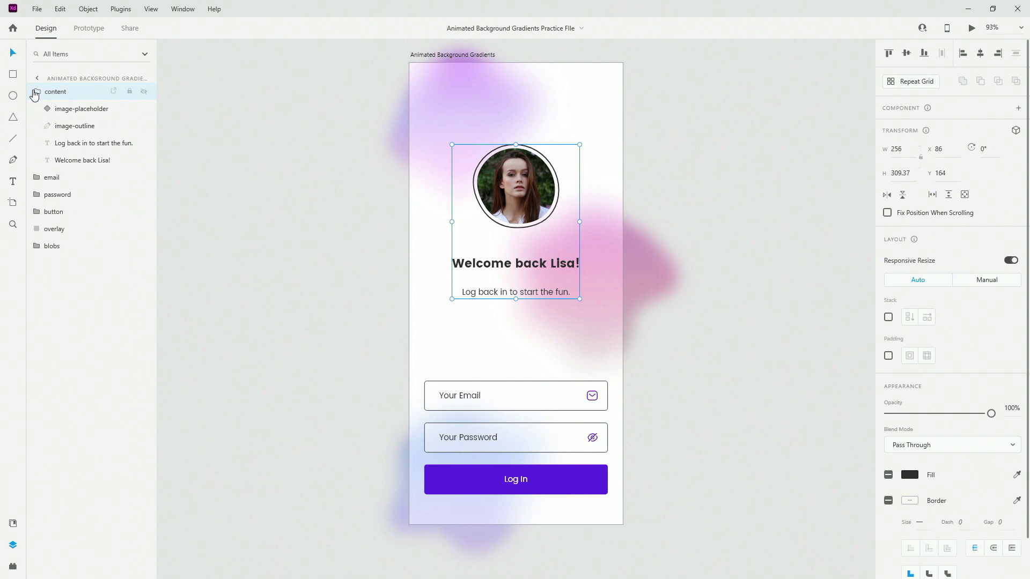
{"action": "left_click", "coordinate": [70, 109]}
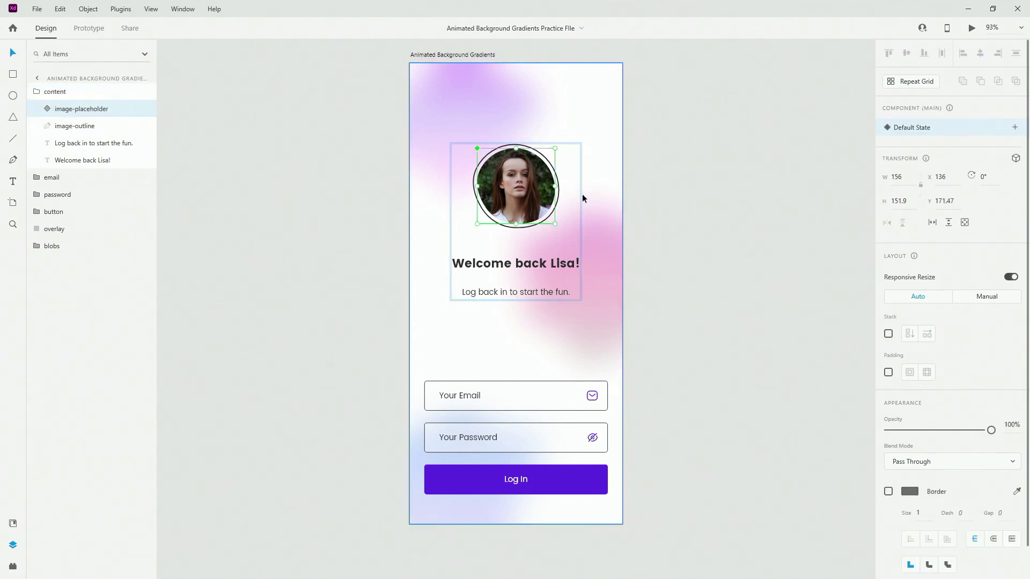
{"action": "left_click", "coordinate": [70, 126]}
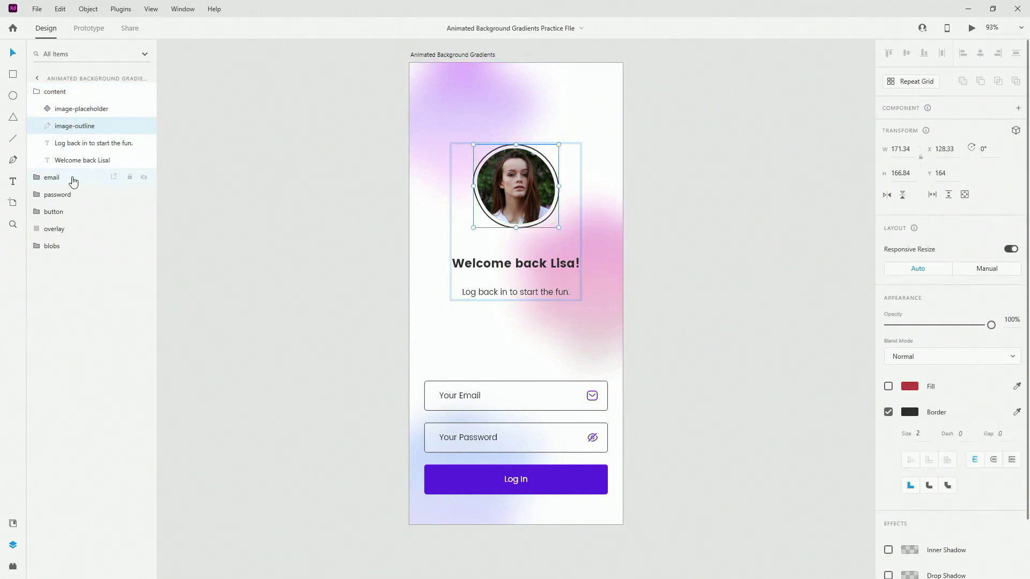
{"action": "left_click", "coordinate": [35, 92]}
Check the email, password and Log In button groups, expanding and collapsing password and button.
{"action": "left_click", "coordinate": [51, 108]}
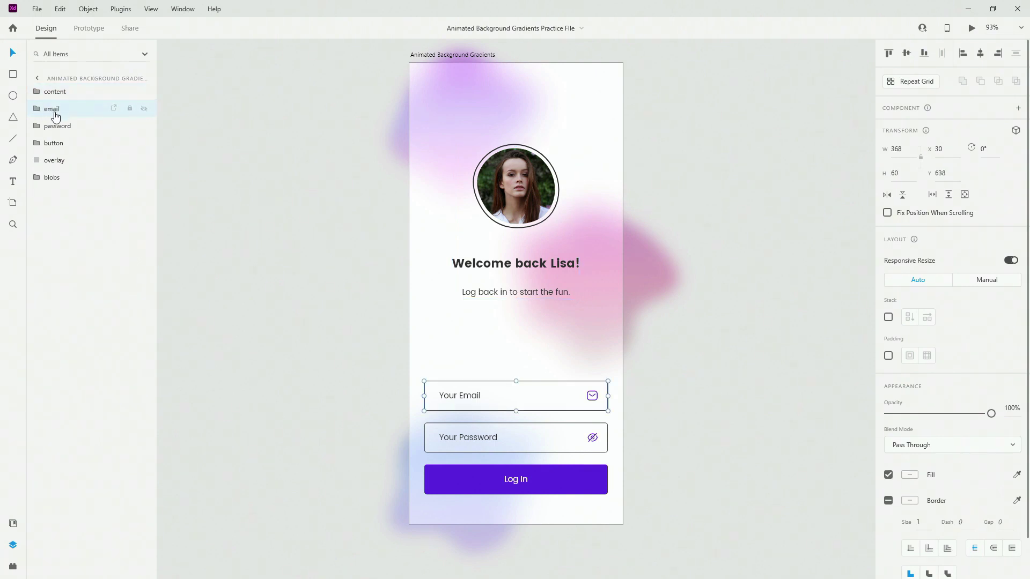
{"action": "left_click", "coordinate": [59, 129]}
{"action": "left_click", "coordinate": [36, 126]}
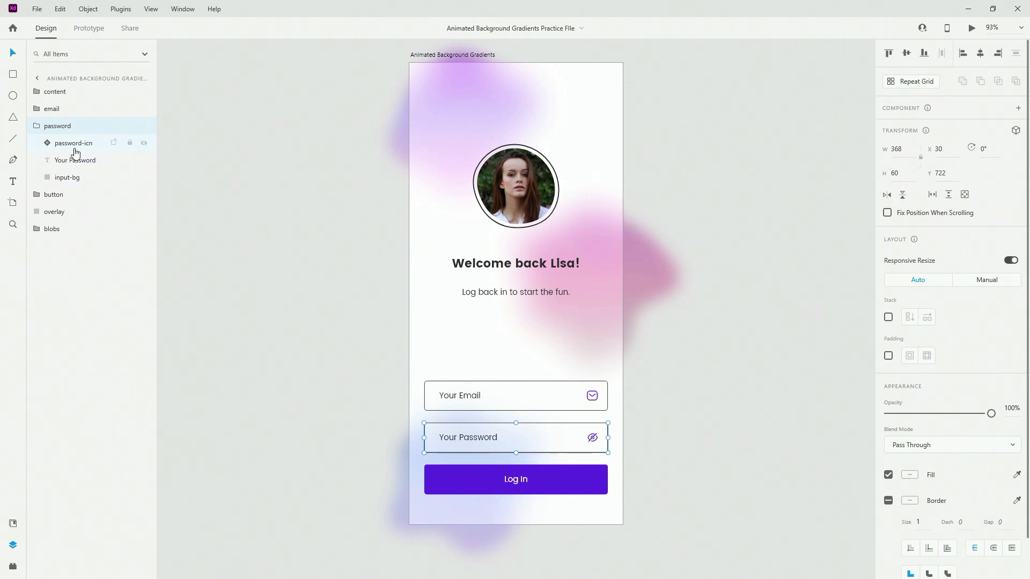
{"action": "left_click", "coordinate": [37, 126]}
{"action": "left_click", "coordinate": [38, 145]}
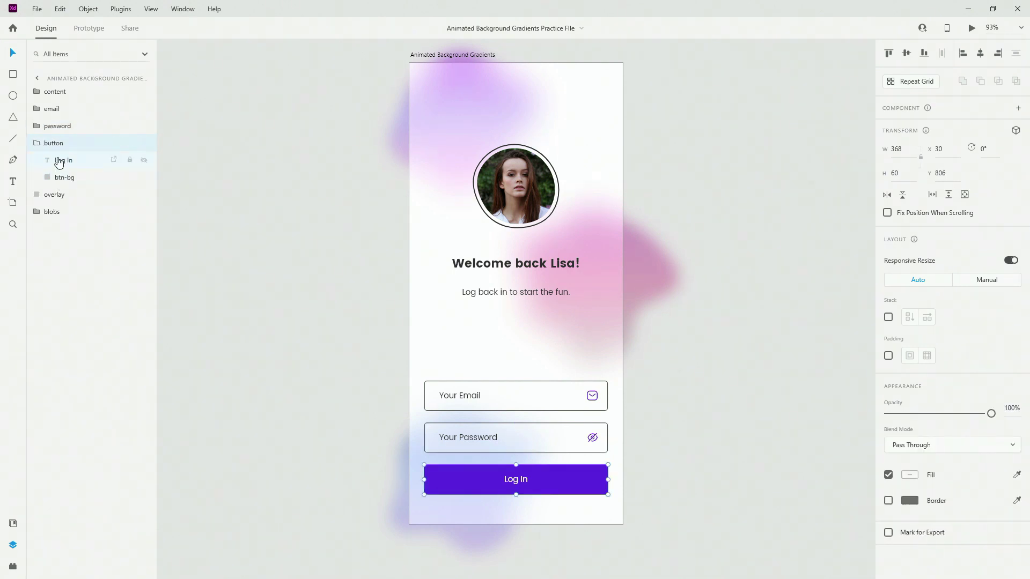
{"action": "left_click", "coordinate": [33, 144]}
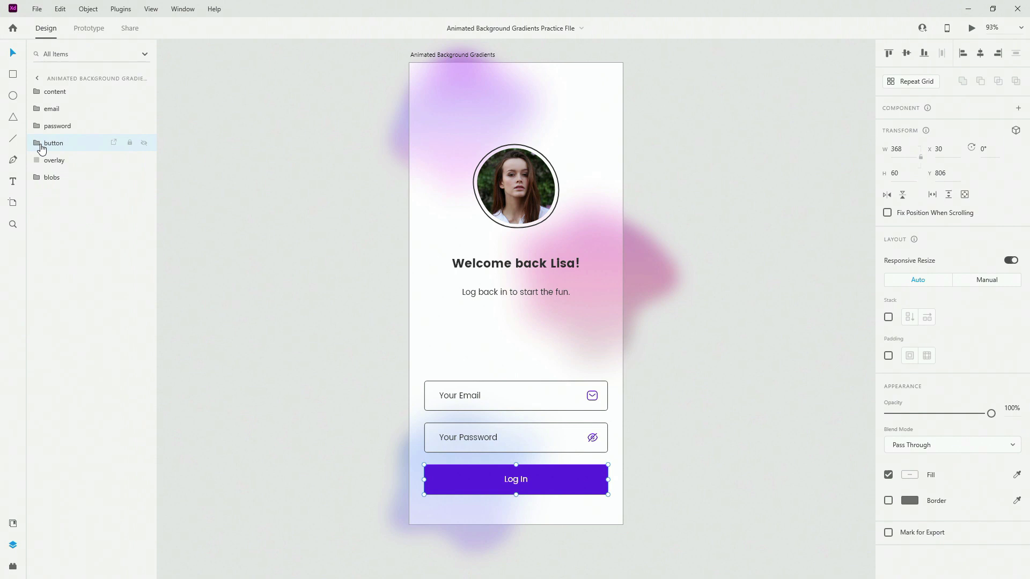
Toggle the overlay rectangle off and back on to compare the frosted and vivid blobs.
{"action": "left_click", "coordinate": [52, 160]}
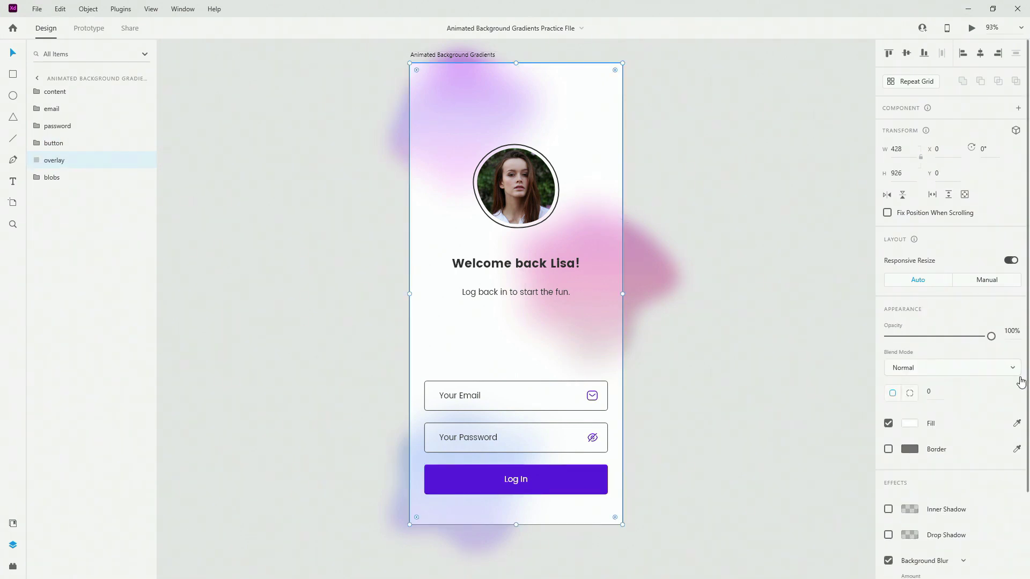
{"action": "scroll", "coordinate": [1018, 381], "scroll_direction": "down", "scroll_amount": 3}
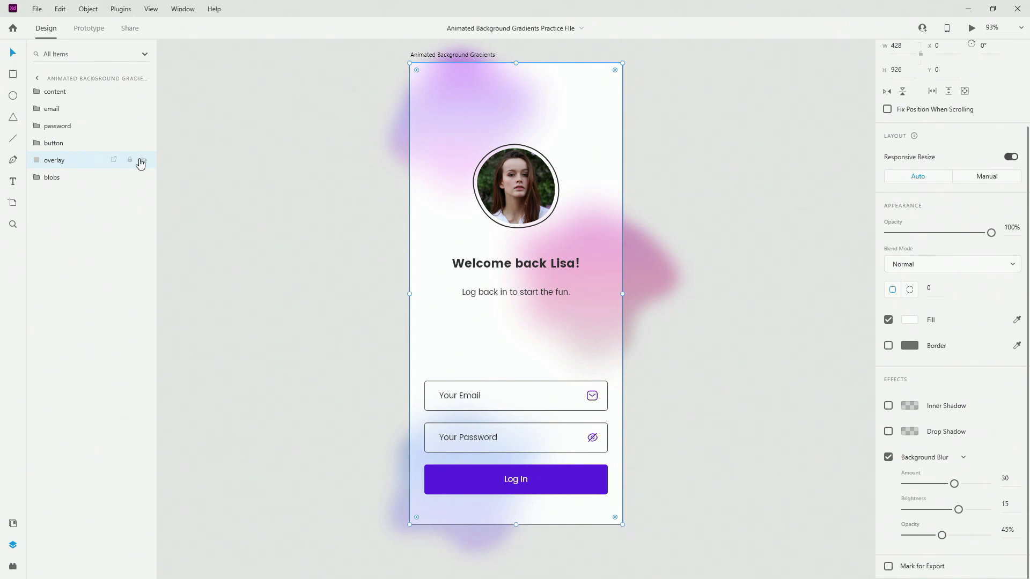
{"action": "left_click", "coordinate": [144, 161]}
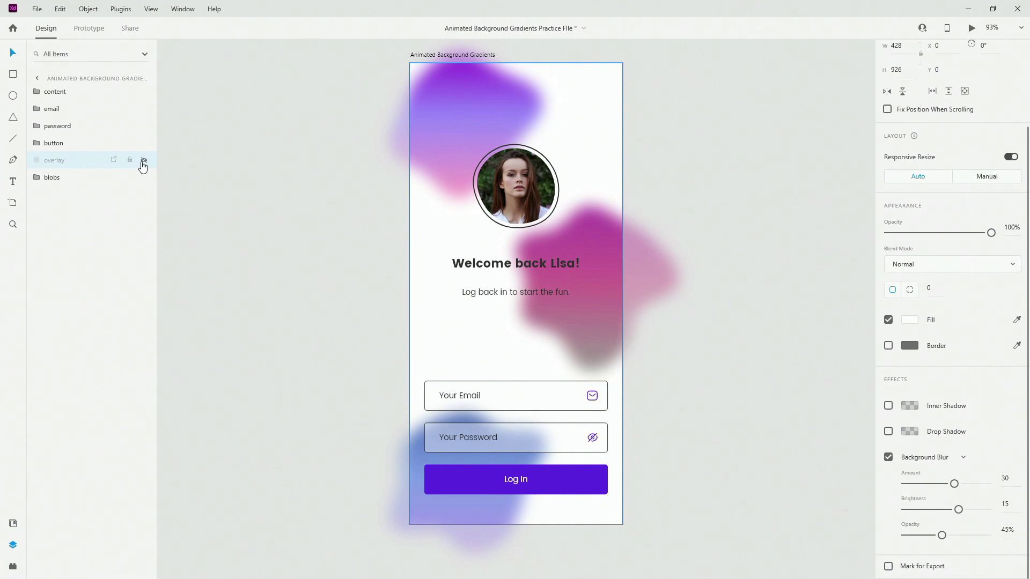
{"action": "left_click", "coordinate": [143, 160]}
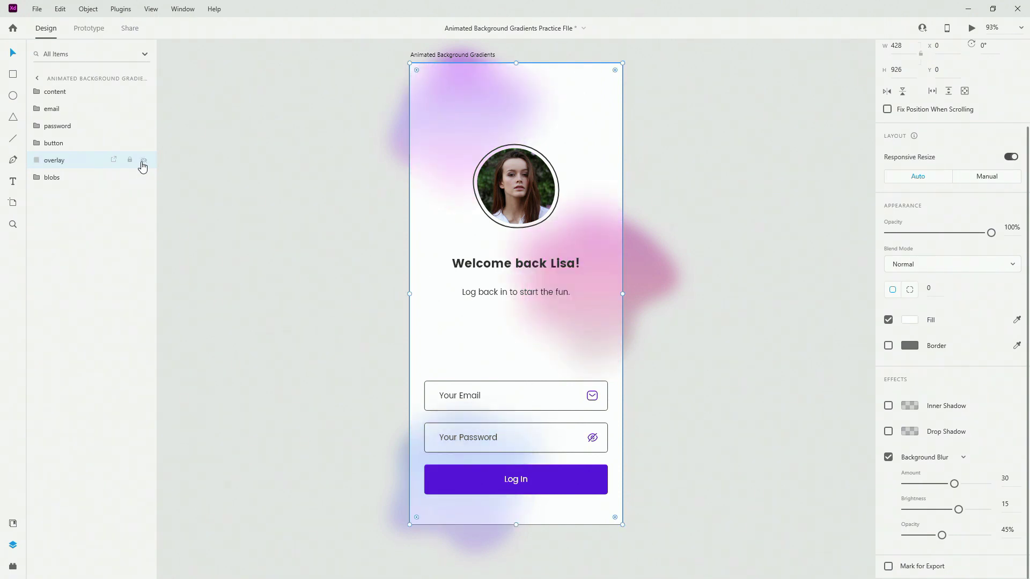
Hide the overlay, button, password, email and content layers.
{"action": "left_click", "coordinate": [143, 160]}
{"action": "left_click", "coordinate": [144, 143]}
{"action": "left_click", "coordinate": [144, 126]}
{"action": "left_click", "coordinate": [144, 109]}
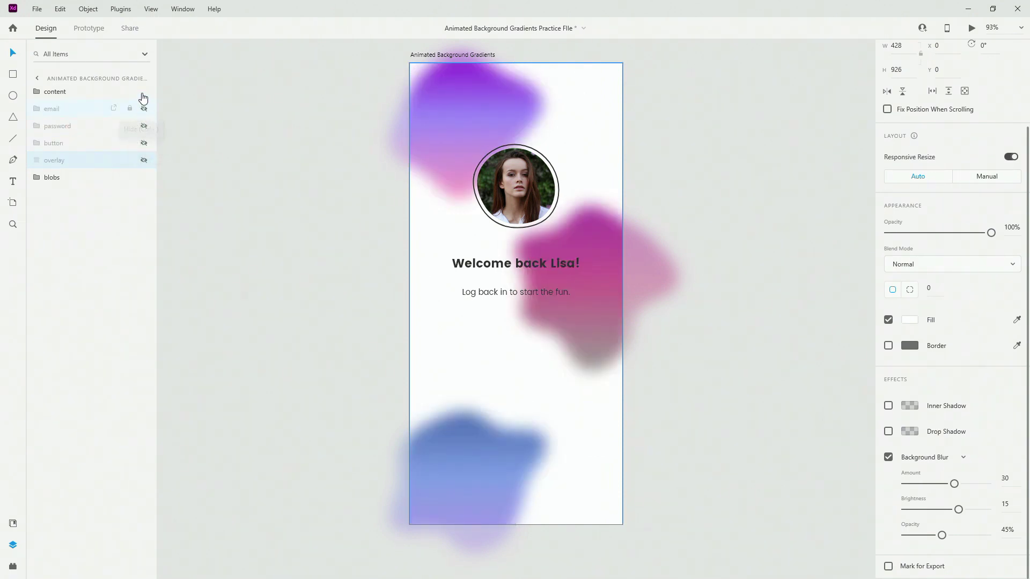
{"action": "left_click", "coordinate": [144, 92]}
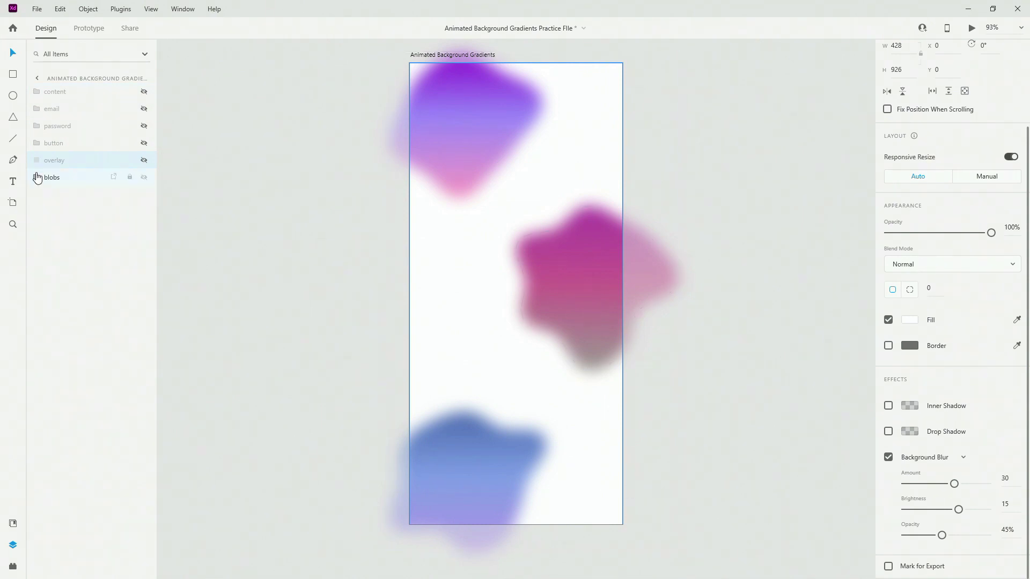
Expand blobs to select blob1, glance at Assets, then view the installed plugins including Blobular.
{"action": "left_click", "coordinate": [37, 177]}
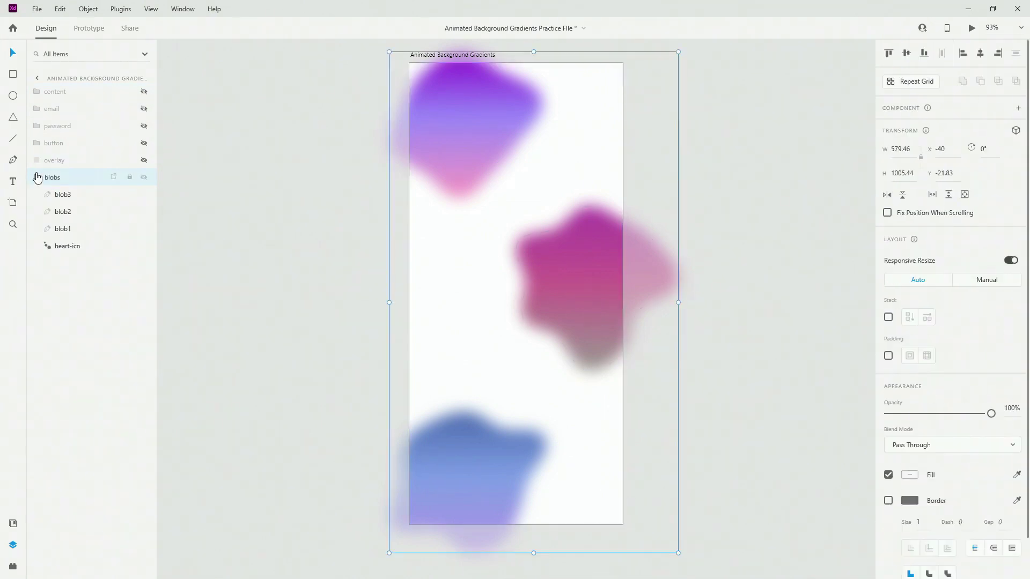
{"action": "left_click", "coordinate": [80, 236]}
{"action": "left_click", "coordinate": [13, 523]}
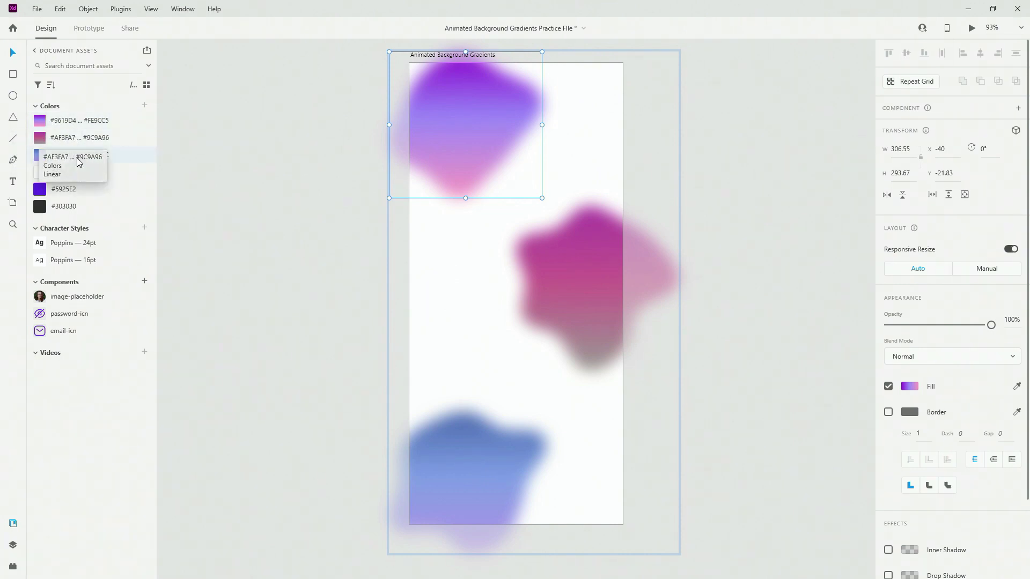
{"action": "left_click", "coordinate": [13, 544]}
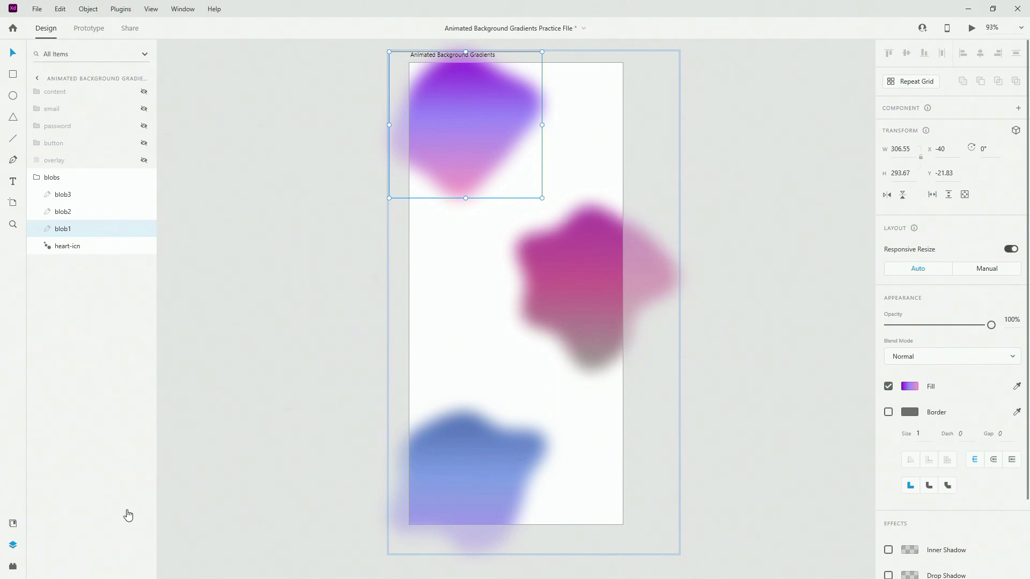
{"action": "left_click", "coordinate": [14, 567]}
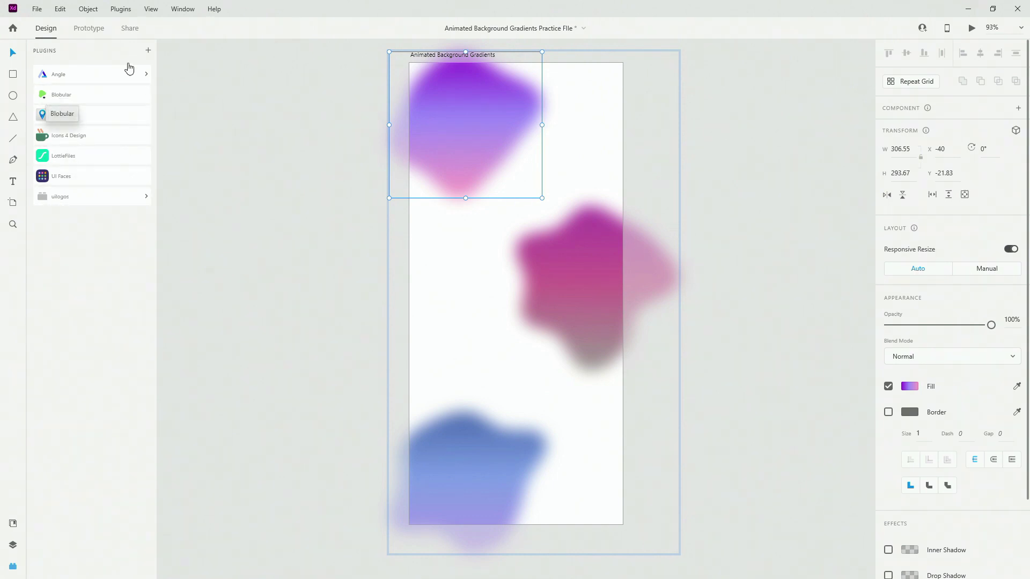
Generate a higher-complexity Blobular blob, shrink it to about 216×300, center it and rotate to 42°.
{"action": "left_click", "coordinate": [83, 100]}
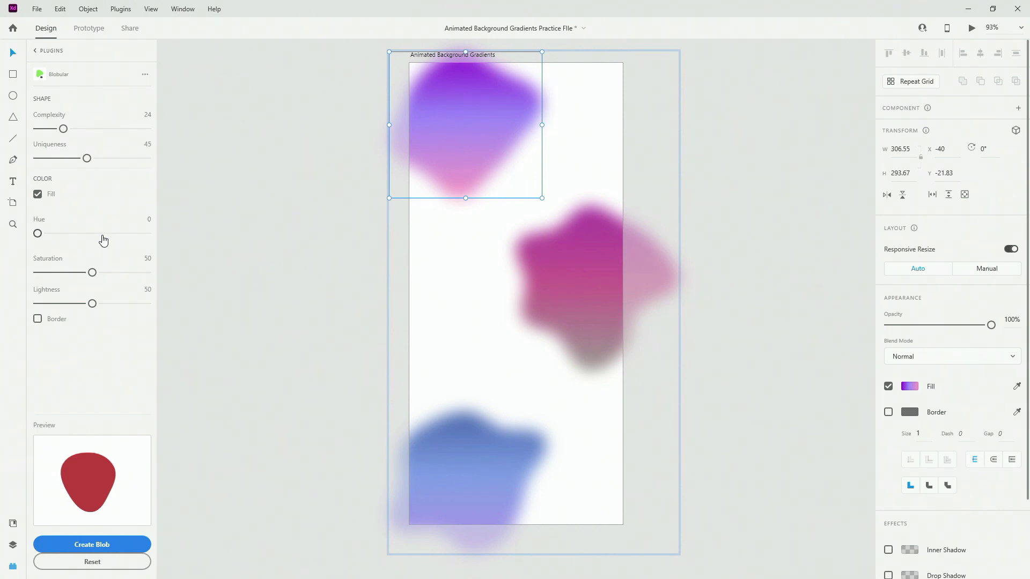
{"action": "left_click_drag", "start_coordinate": [64, 130], "coordinate": [100, 162]}
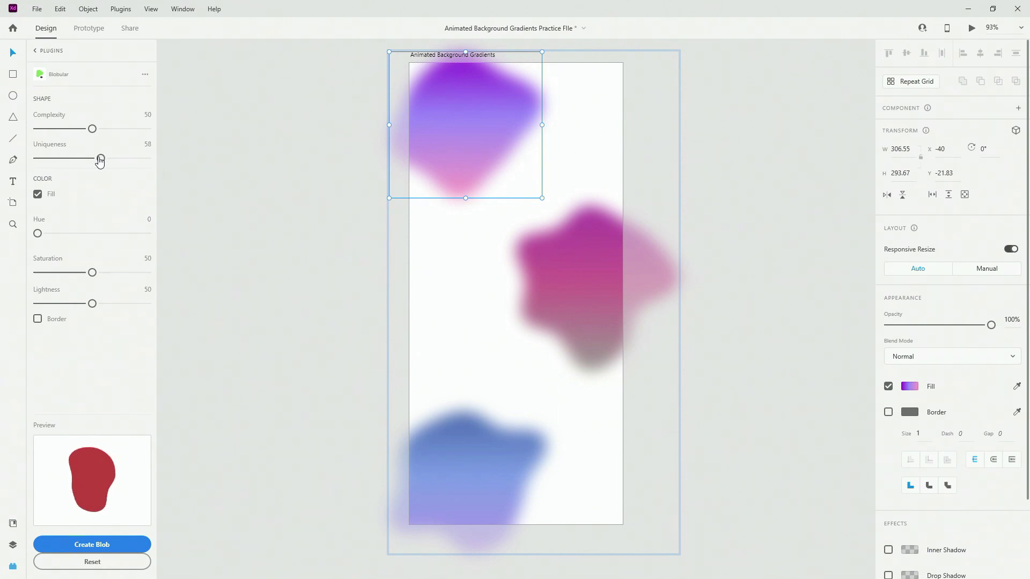
{"action": "left_click", "coordinate": [113, 545]}
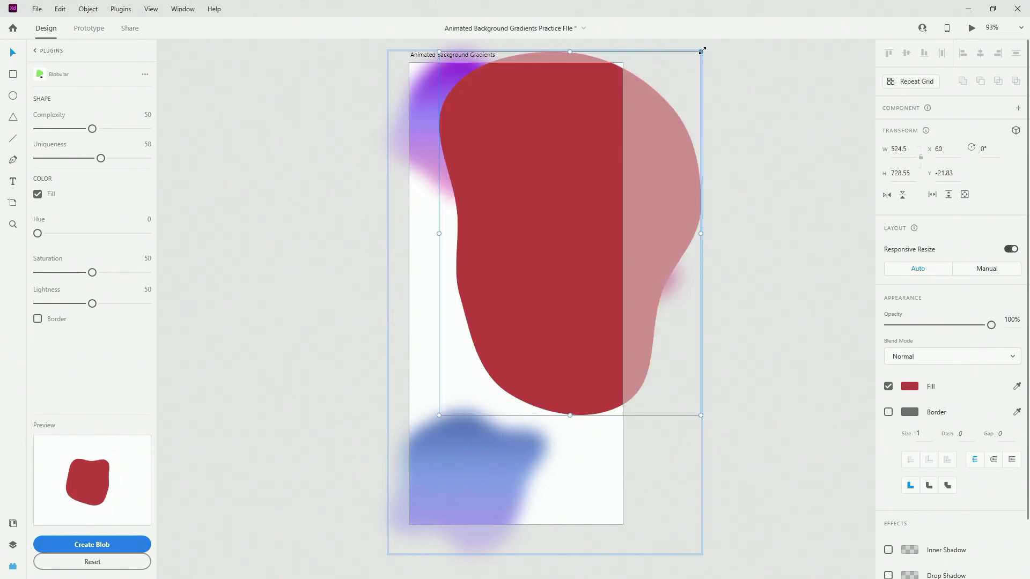
{"action": "left_click_drag", "start_coordinate": [700, 51], "coordinate": [625, 152]}
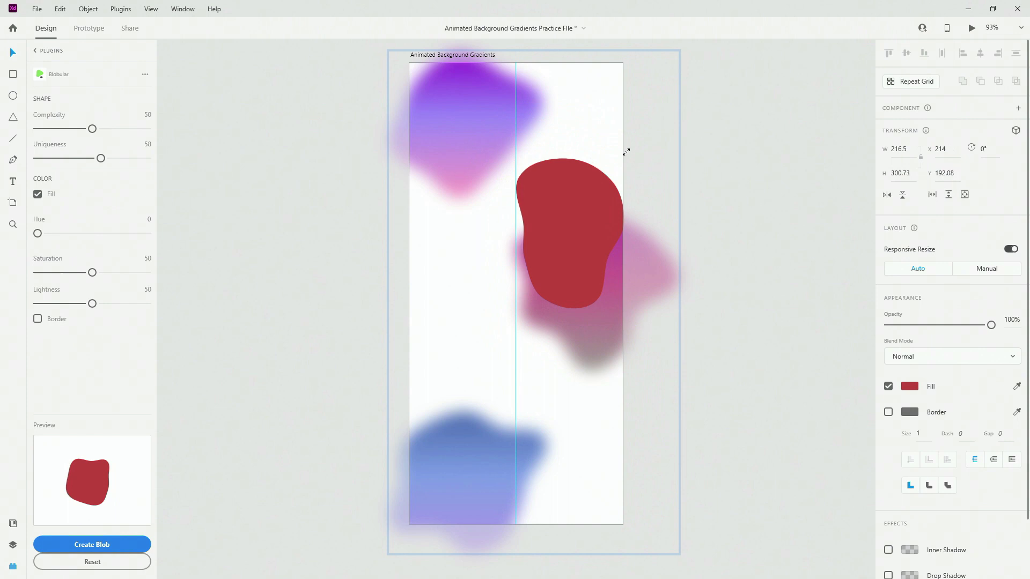
{"action": "left_click_drag", "start_coordinate": [579, 198], "coordinate": [513, 207]}
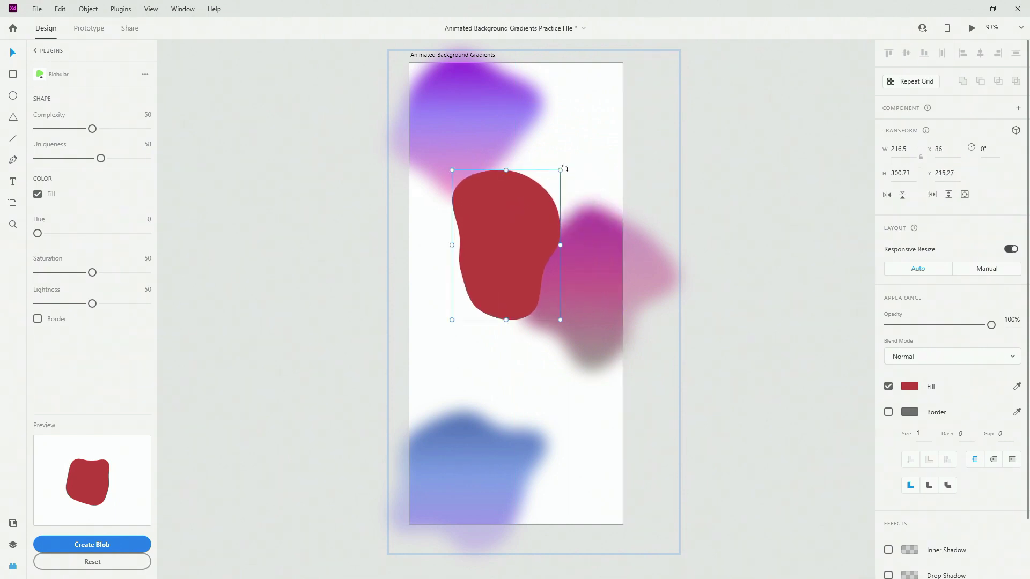
{"action": "left_click_drag", "start_coordinate": [565, 169], "coordinate": [595, 225]}
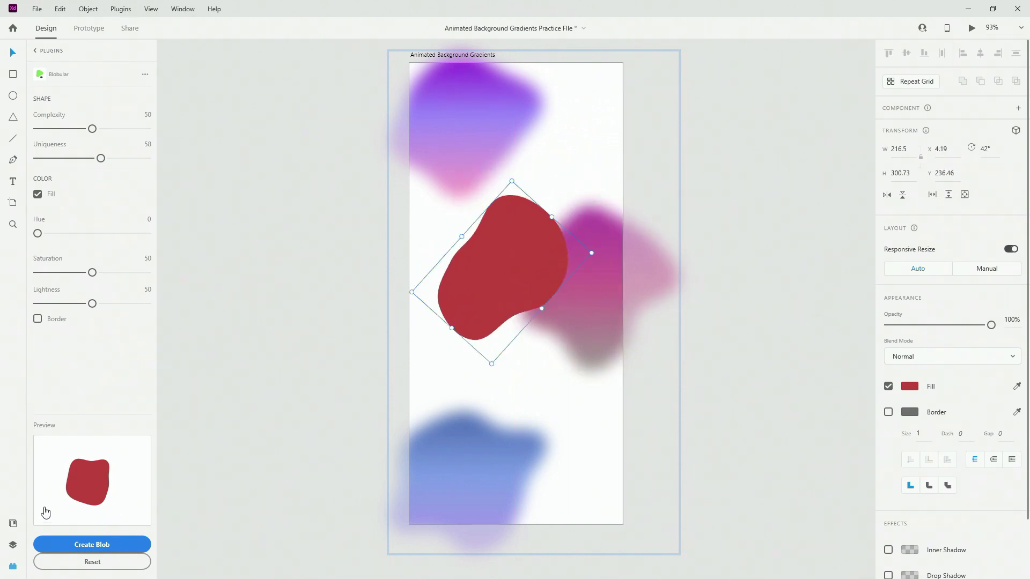
Fill the new blob with the purple-pink gradient and adjust its direction and middle stop.
{"action": "left_click", "coordinate": [12, 524]}
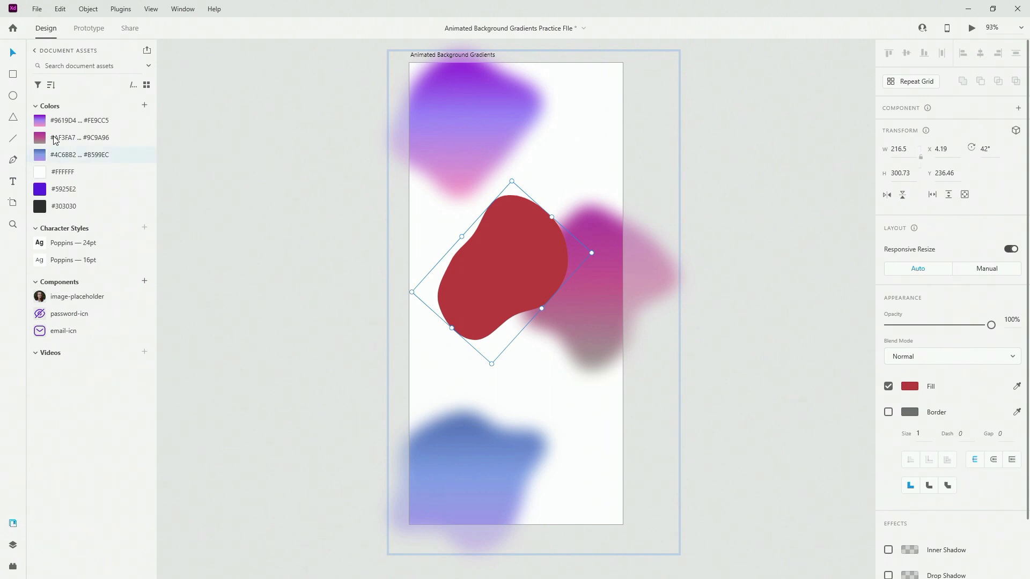
{"action": "left_click", "coordinate": [62, 120]}
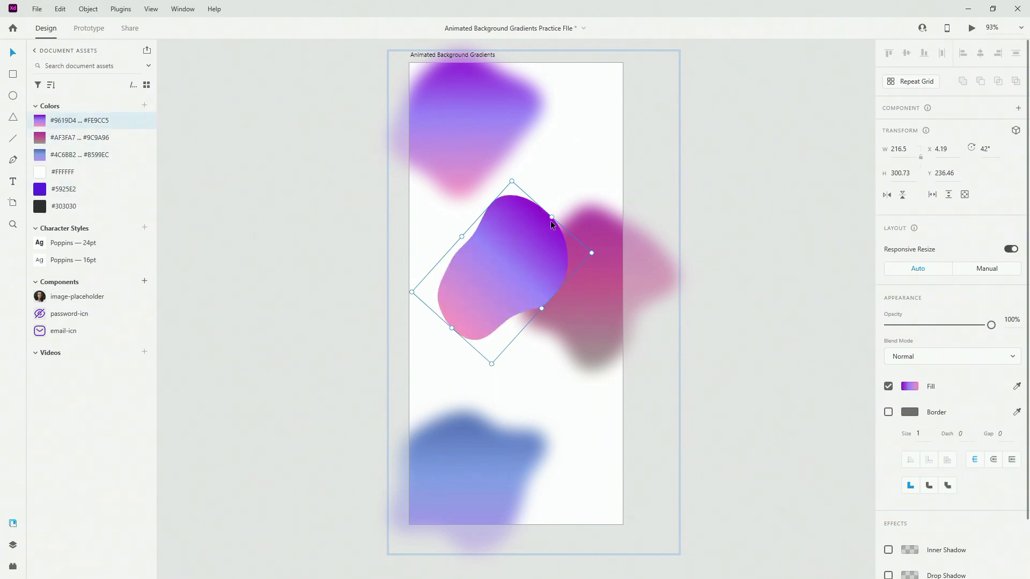
{"action": "left_click", "coordinate": [913, 388]}
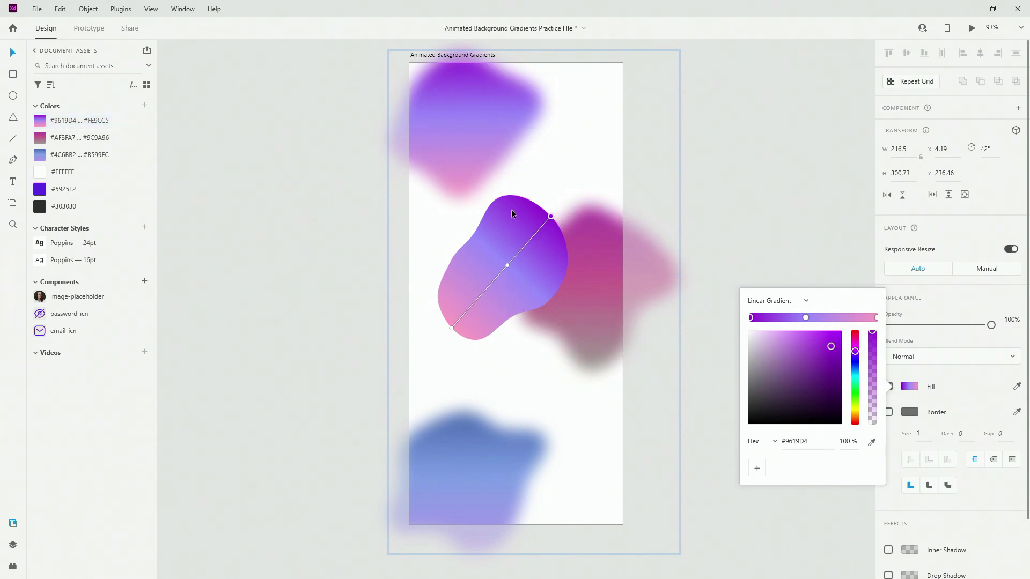
{"action": "mouse_move", "coordinate": [551, 216]}
{"action": "left_mouse_down"}
{"action": "mouse_move", "coordinate": [462, 202]}
{"action": "mouse_move", "coordinate": [550, 217]}
{"action": "left_mouse_up"}
{"action": "mouse_move", "coordinate": [507, 267]}
{"action": "left_mouse_down"}
{"action": "mouse_move", "coordinate": [529, 242]}
{"action": "mouse_move", "coordinate": [499, 284]}
{"action": "left_mouse_up"}
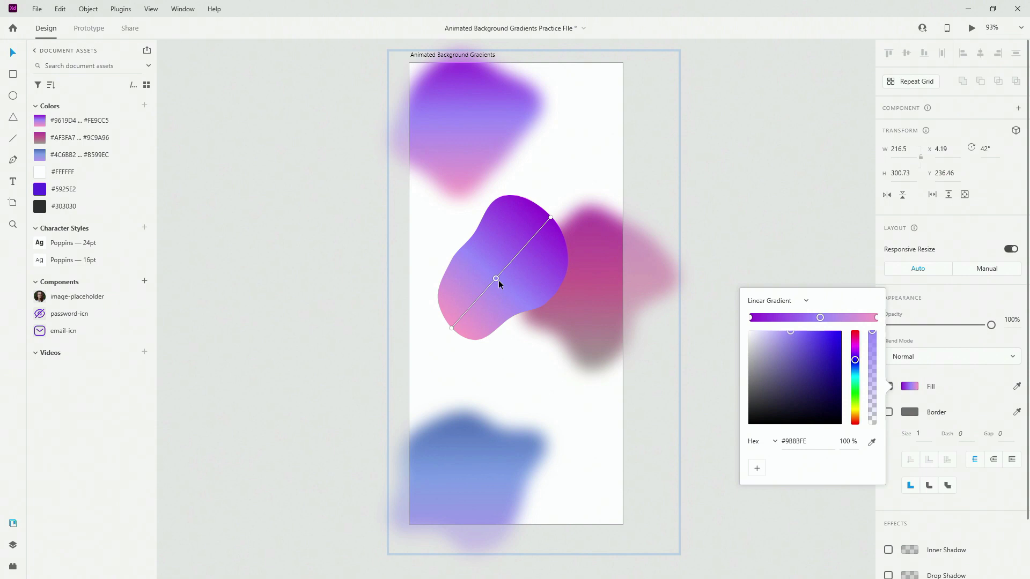
{"action": "left_click", "coordinate": [500, 359]}
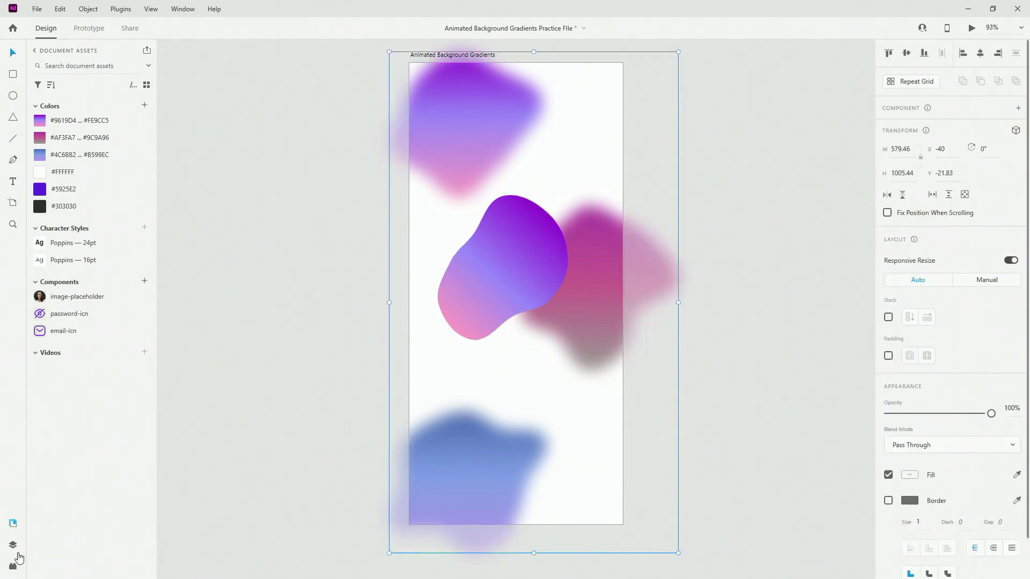
Delete the extra central Path11 blob from the layers list.
{"action": "left_click", "coordinate": [13, 545]}
{"action": "left_click", "coordinate": [66, 196]}
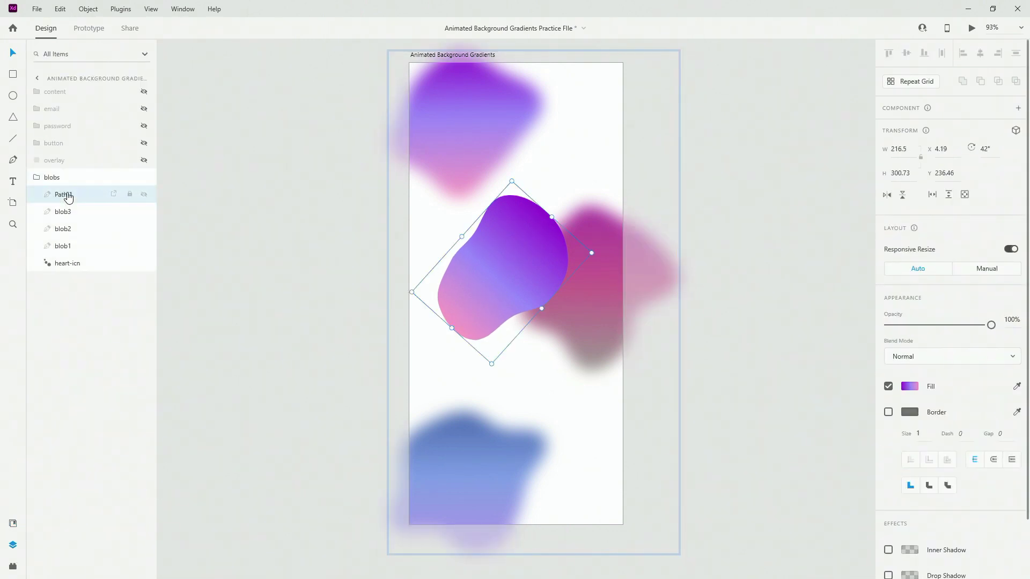
{"action": "key", "text": "Delete"}
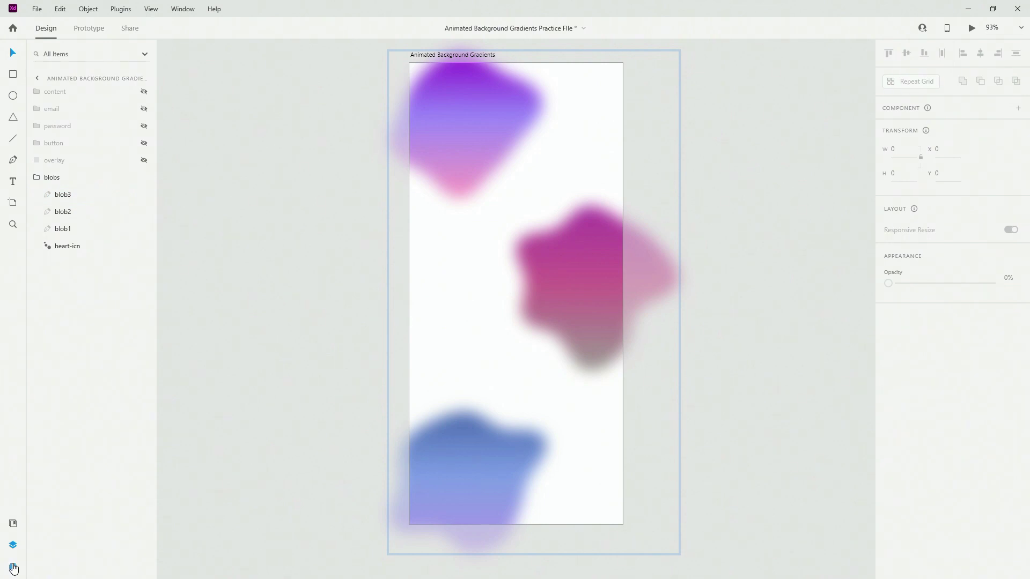
{"action": "left_click", "coordinate": [13, 566]}
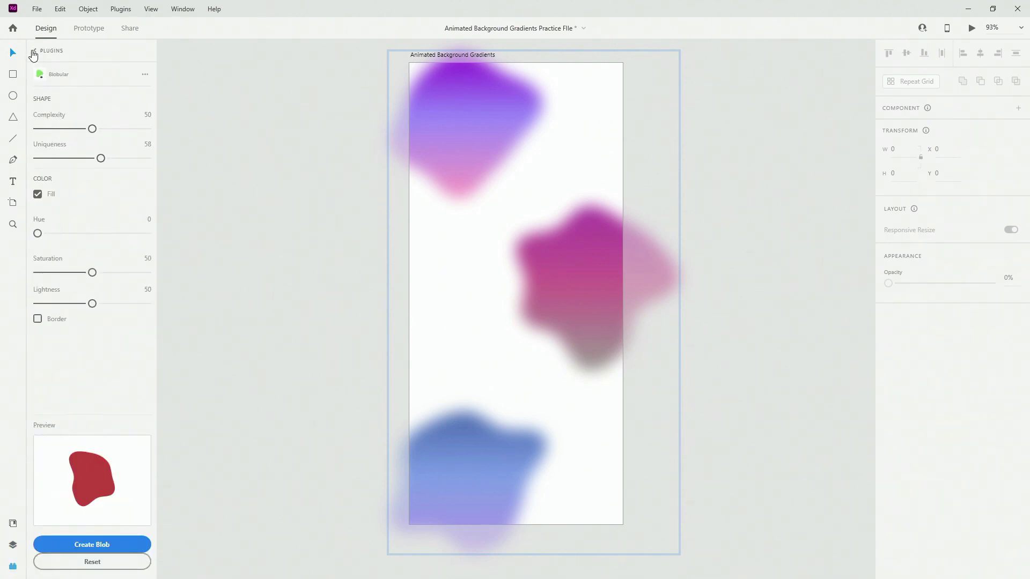
{"action": "left_click", "coordinate": [34, 51]}
{"action": "left_click", "coordinate": [13, 545]}
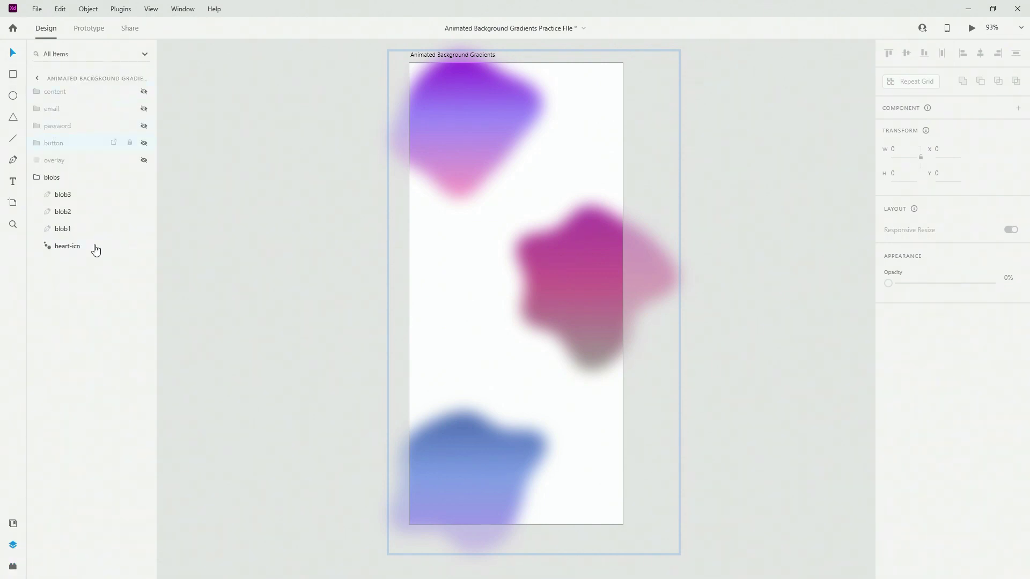
{"action": "left_click", "coordinate": [79, 247]}
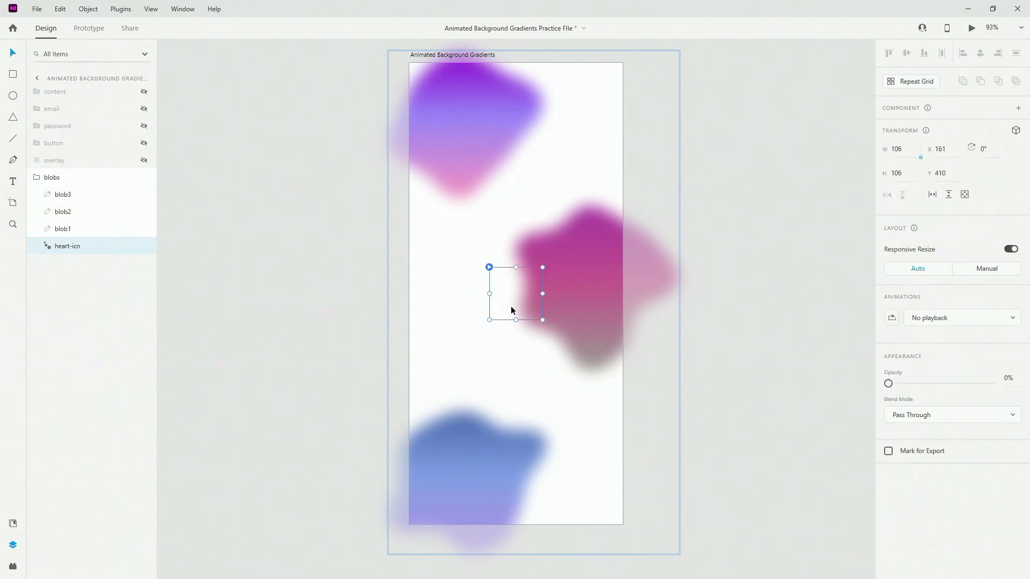
{"action": "left_click", "coordinate": [17, 568]}
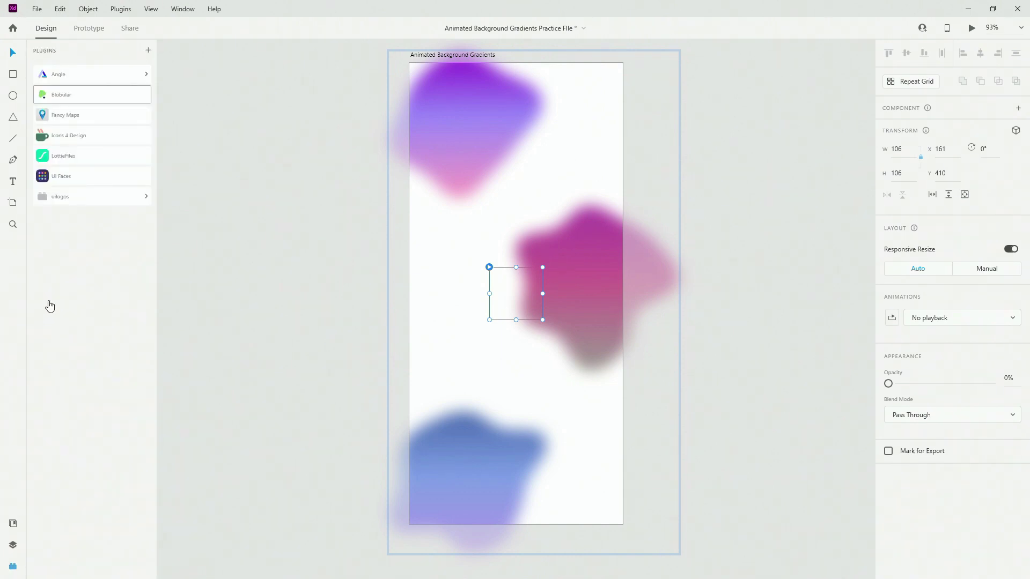
{"action": "left_click", "coordinate": [79, 157]}
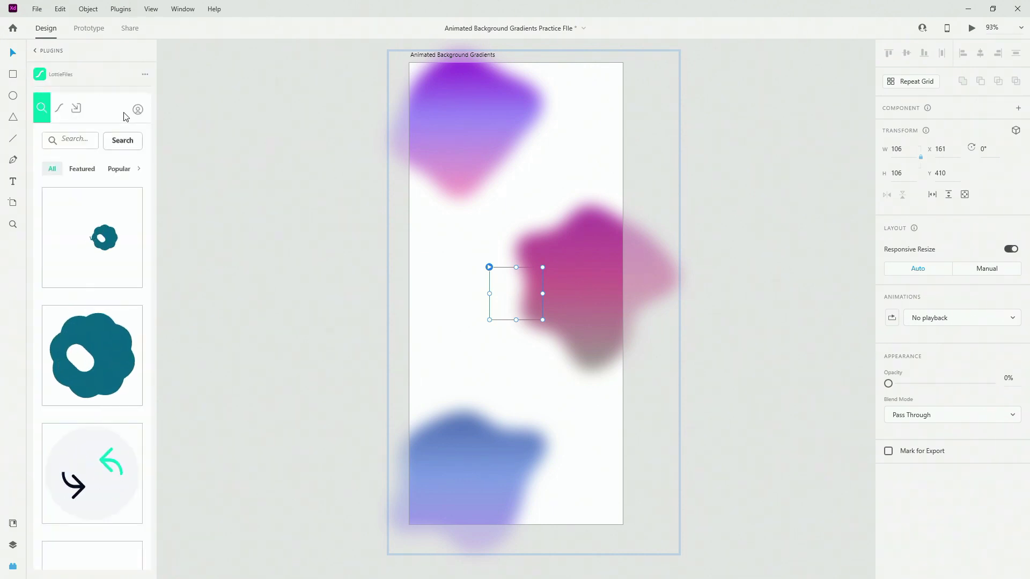
{"action": "left_click", "coordinate": [89, 140]}
{"action": "type", "text": "heart"}
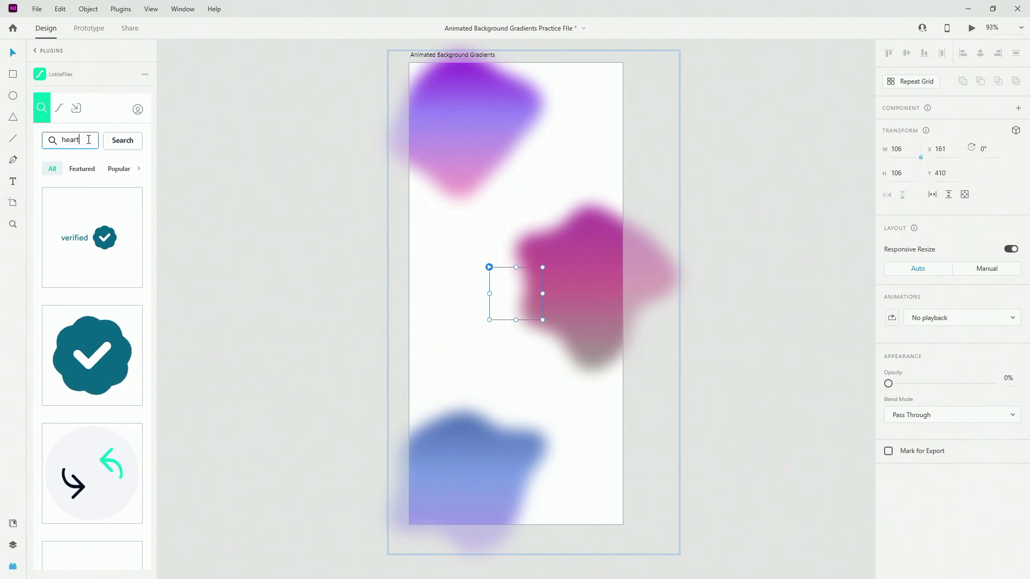
{"action": "type", "text": " icon"}
{"action": "key", "text": "Return"}
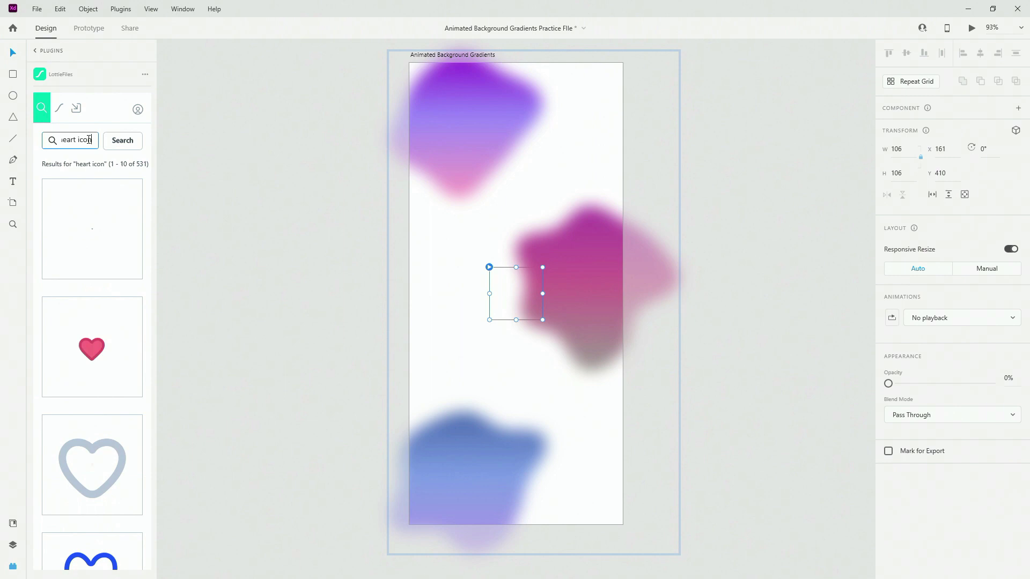
{"action": "scroll", "coordinate": [81, 375], "scroll_direction": "down", "scroll_amount": 15}
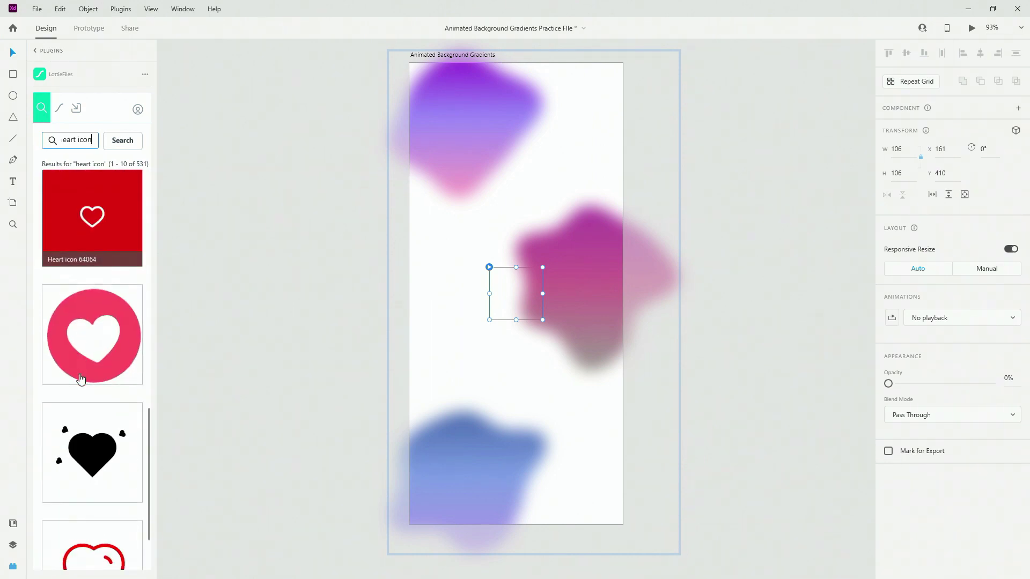
{"action": "scroll", "coordinate": [97, 241], "scroll_direction": "up", "scroll_amount": 10}
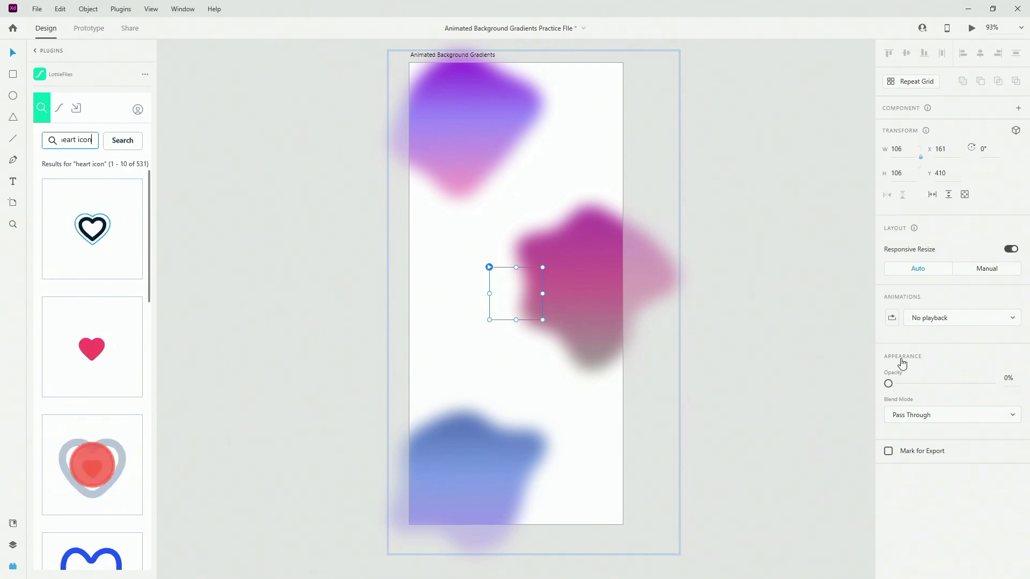
{"action": "left_click", "coordinate": [13, 545]}
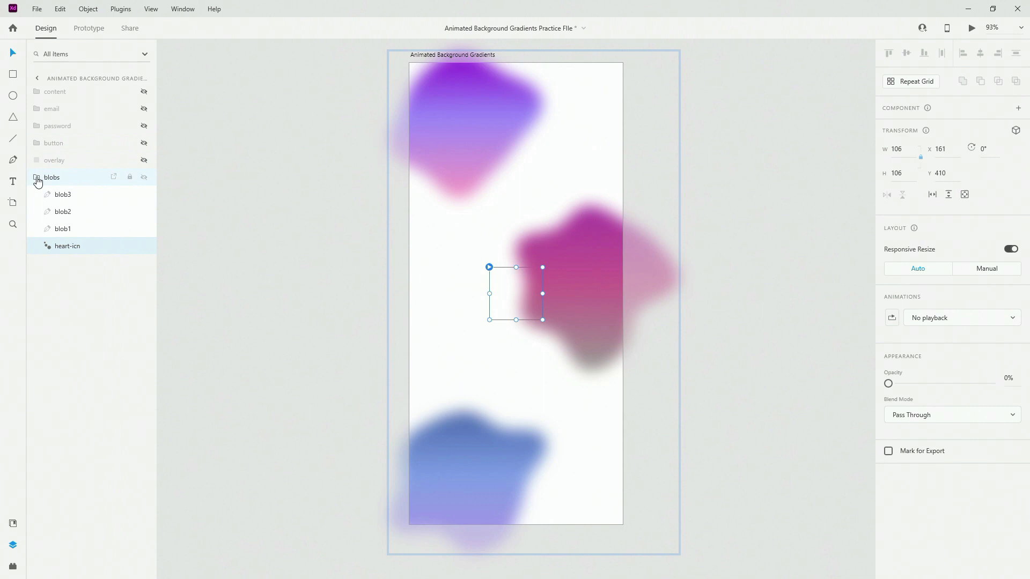
{"action": "left_click", "coordinate": [73, 191]}
{"action": "left_click", "coordinate": [92, 245]}
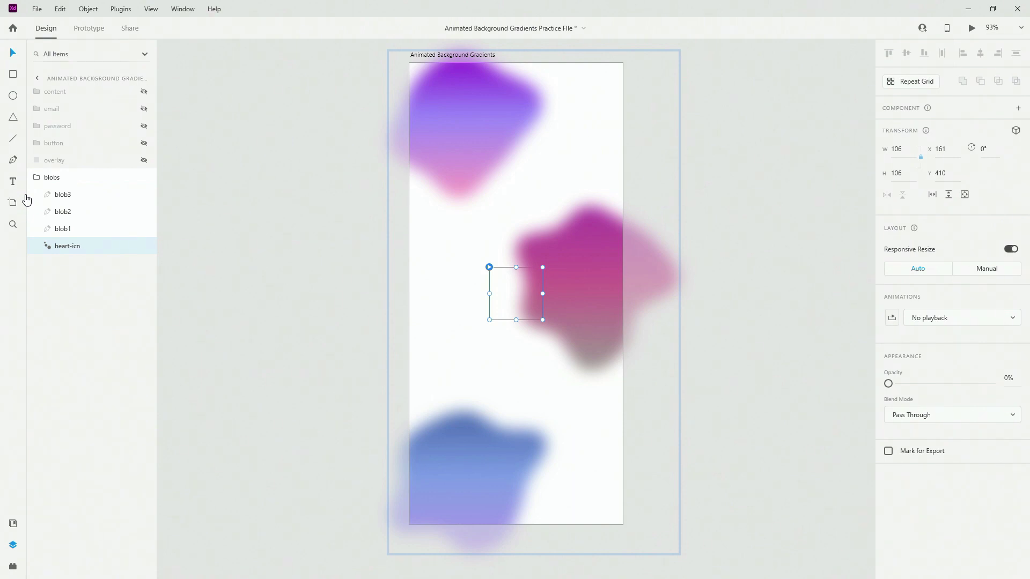
{"action": "left_click", "coordinate": [63, 230]}
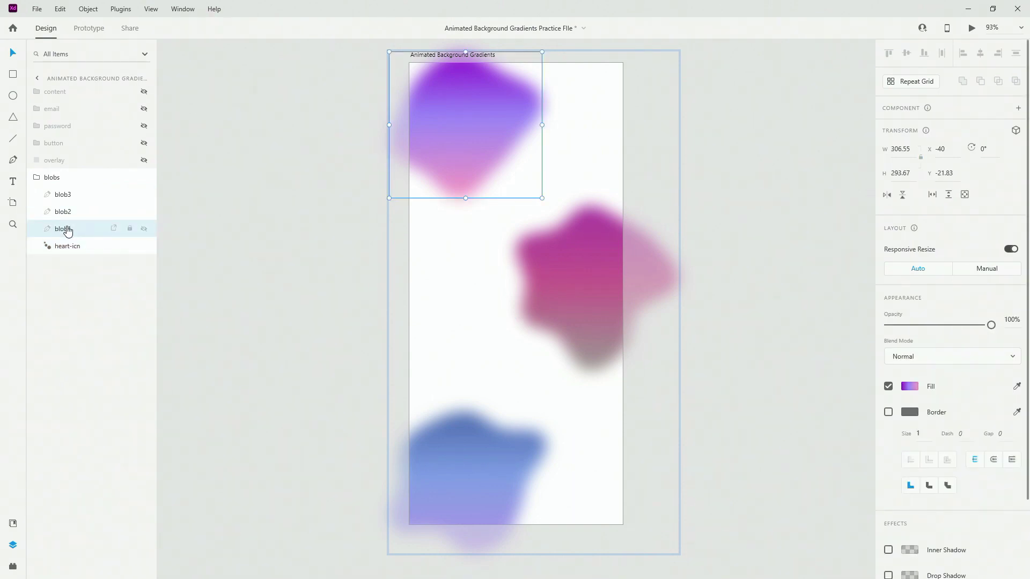
{"action": "scroll", "coordinate": [987, 342], "scroll_direction": "down", "scroll_amount": 3}
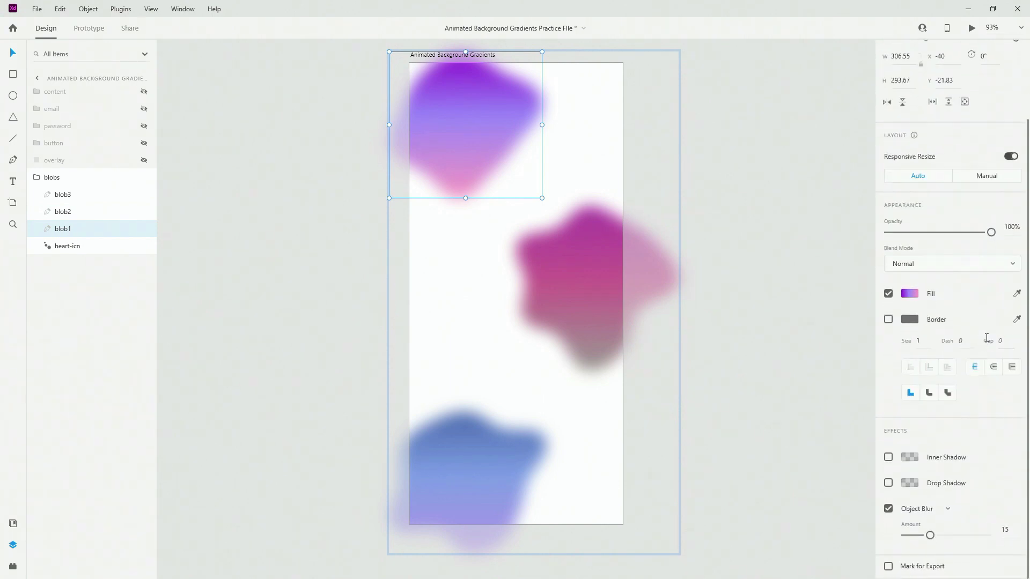
{"action": "left_click", "coordinate": [951, 512]}
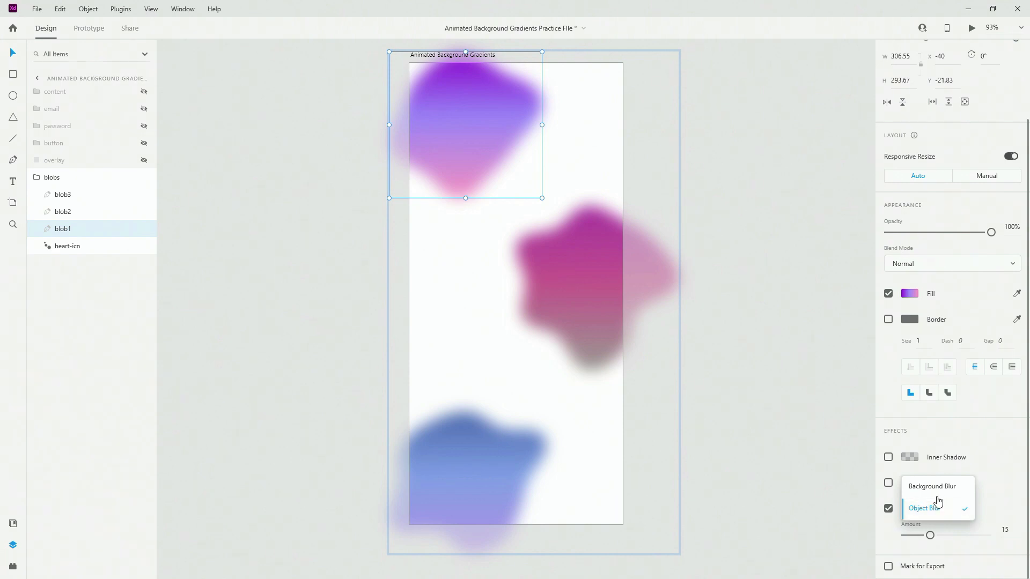
{"action": "key", "text": "Escape"}
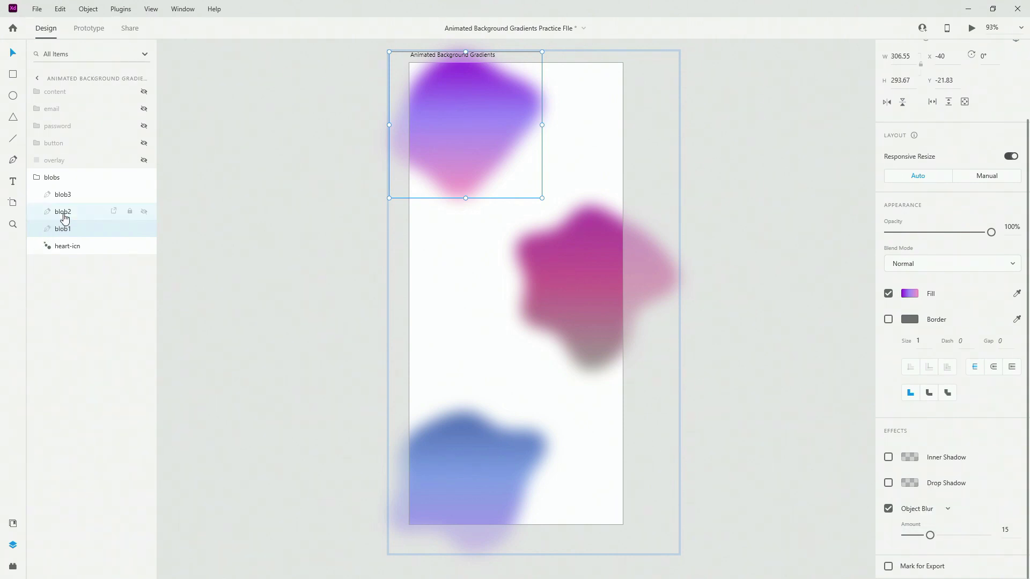
{"action": "left_click", "coordinate": [84, 209]}
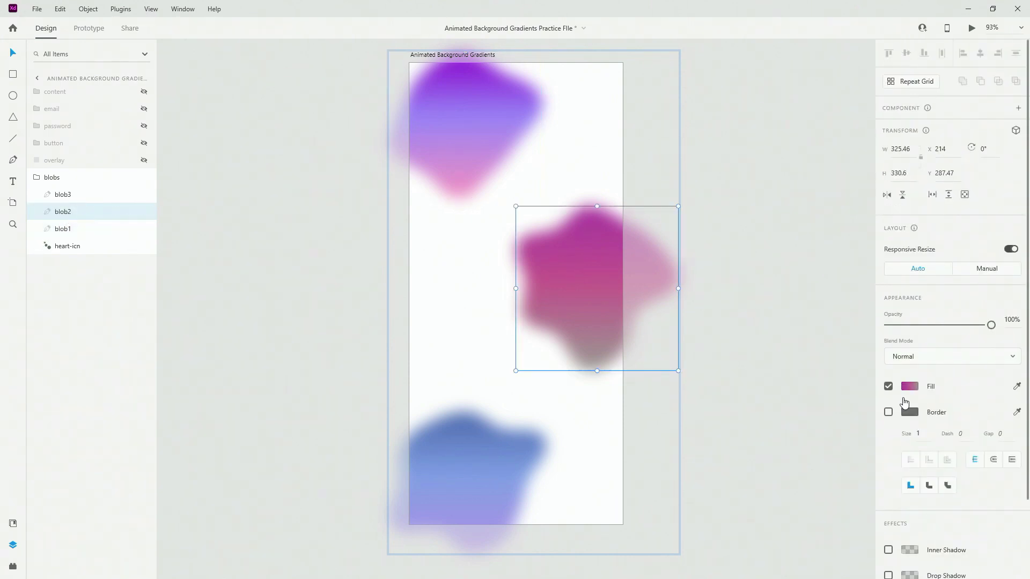
{"action": "scroll", "coordinate": [907, 409], "scroll_direction": "down", "scroll_amount": 2}
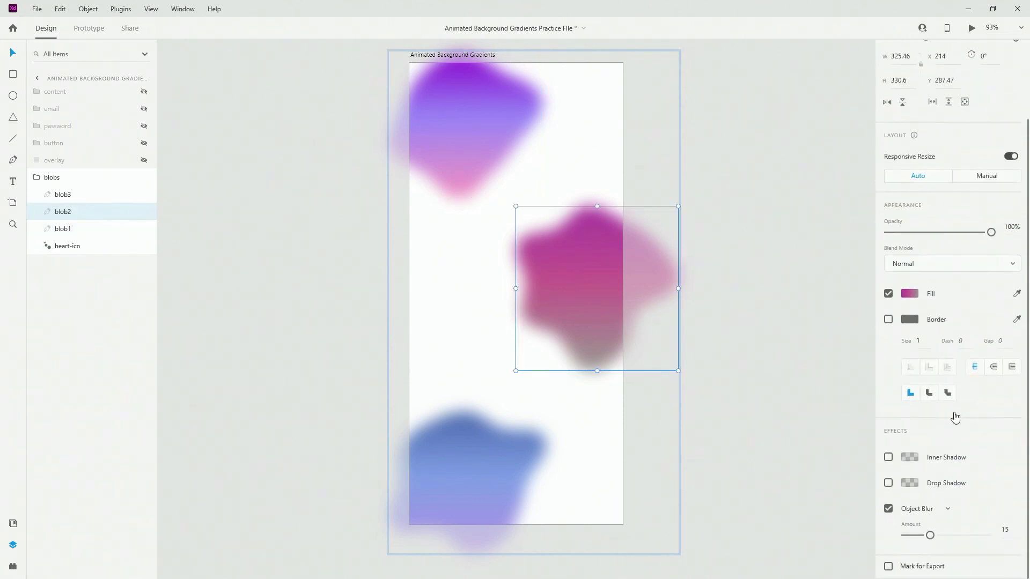
{"action": "left_click", "coordinate": [92, 199]}
{"action": "scroll", "coordinate": [949, 451], "scroll_direction": "down", "scroll_amount": 2}
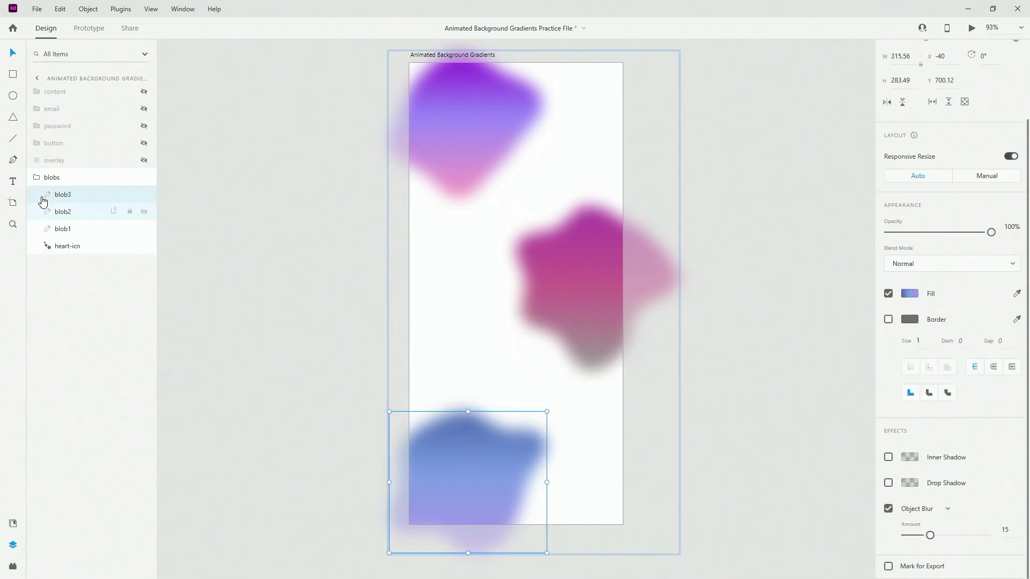
{"action": "left_click", "coordinate": [39, 177]}
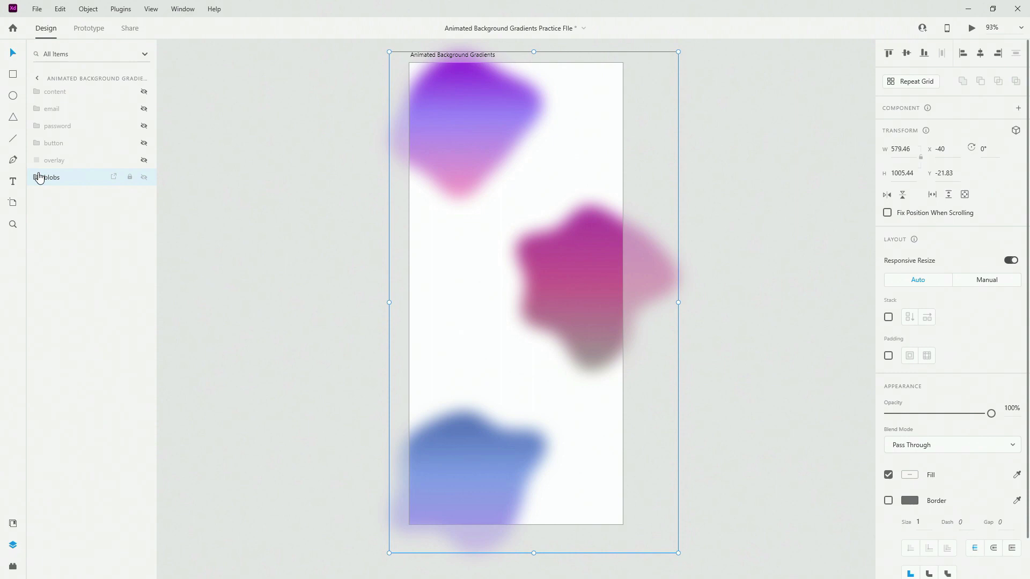
{"action": "left_click", "coordinate": [38, 177]}
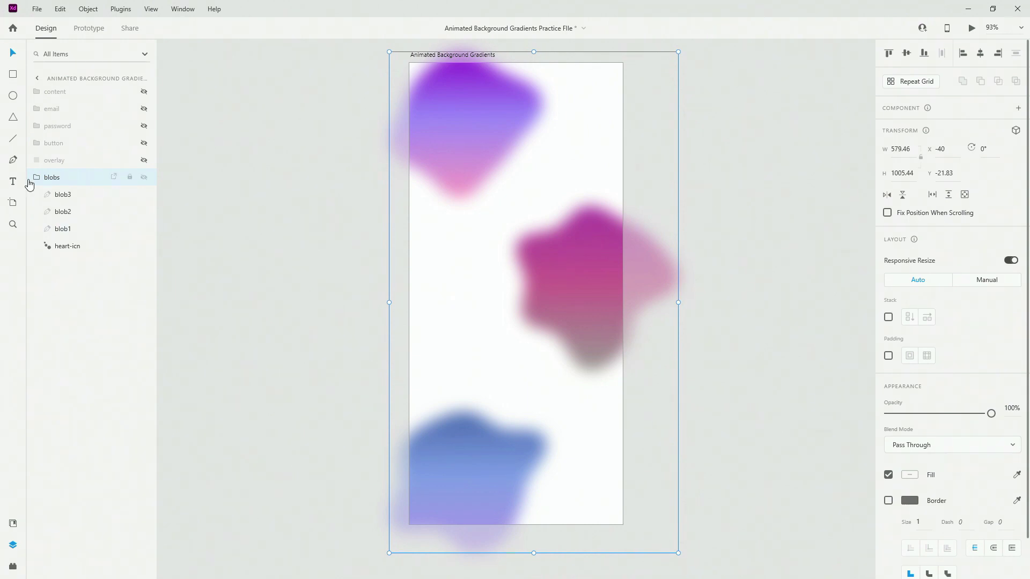
{"action": "left_click", "coordinate": [60, 246]}
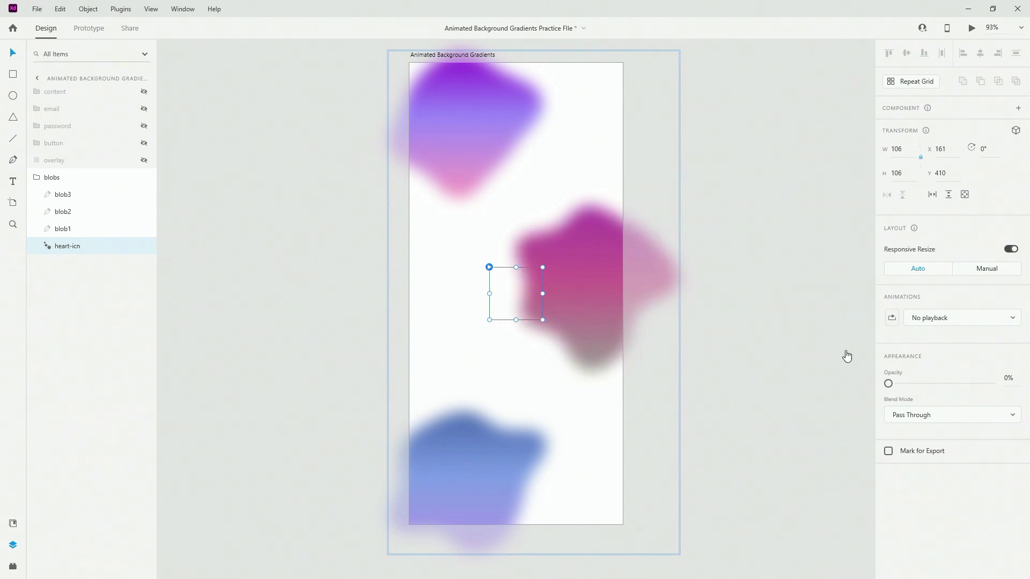
Make the blobs group a component with Ctrl+K and add a new state named 'position 1'.
{"action": "left_click", "coordinate": [46, 179]}
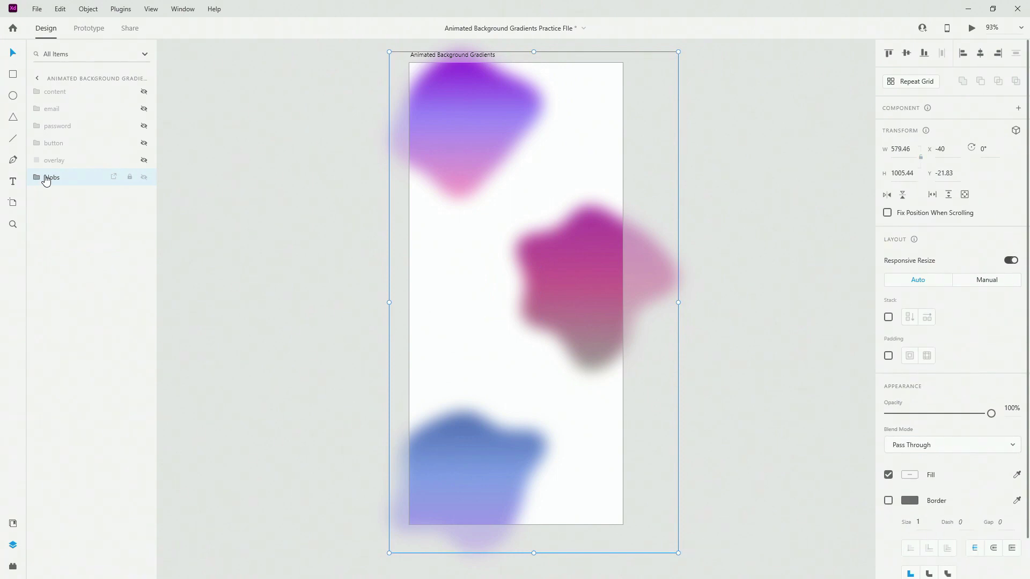
{"action": "key", "text": "ctrl+k"}
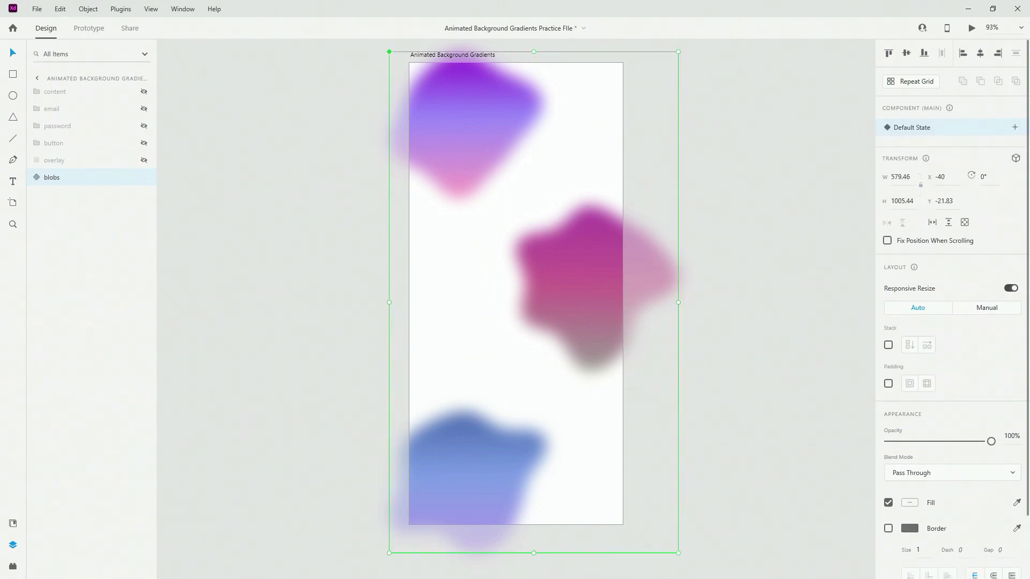
{"action": "left_click", "coordinate": [1015, 128]}
{"action": "left_click", "coordinate": [979, 133]}
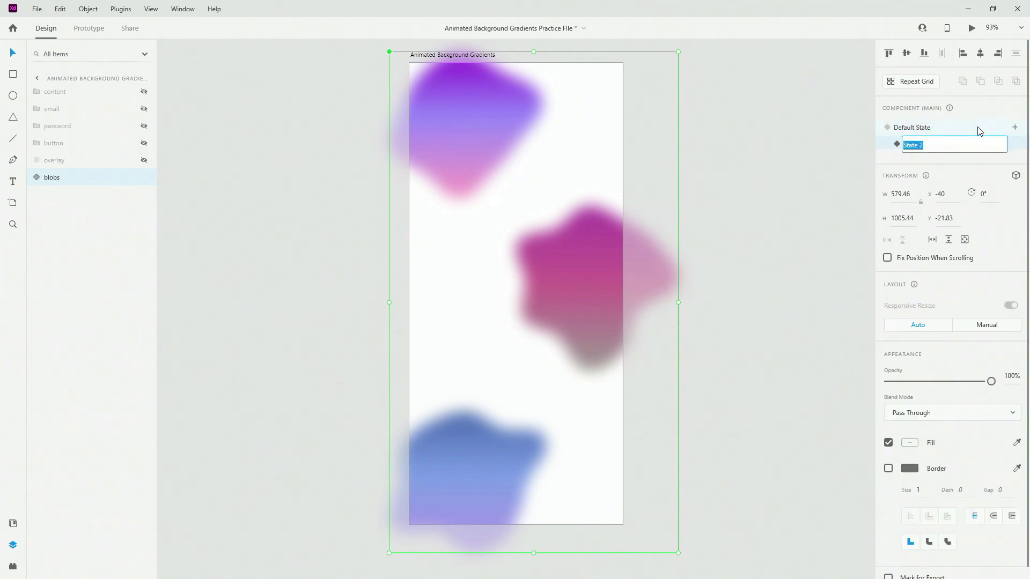
{"action": "type", "text": "position 1"}
{"action": "key", "text": "Return"}
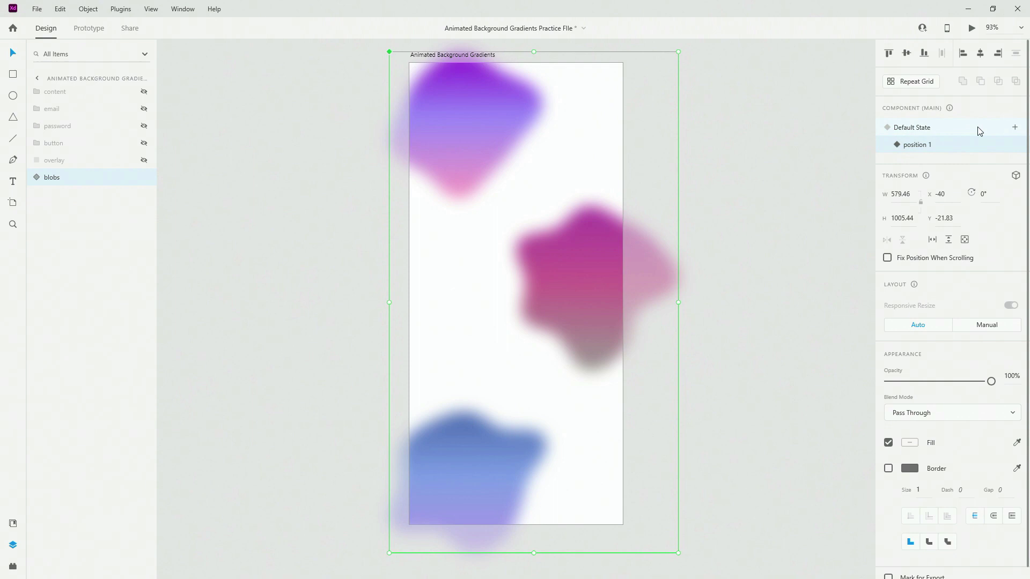
Move blob1 top-right, blob2 bottom-right, blob3 middle-left, rotating blob2 to about 56°.
{"action": "double_click", "coordinate": [492, 148]}
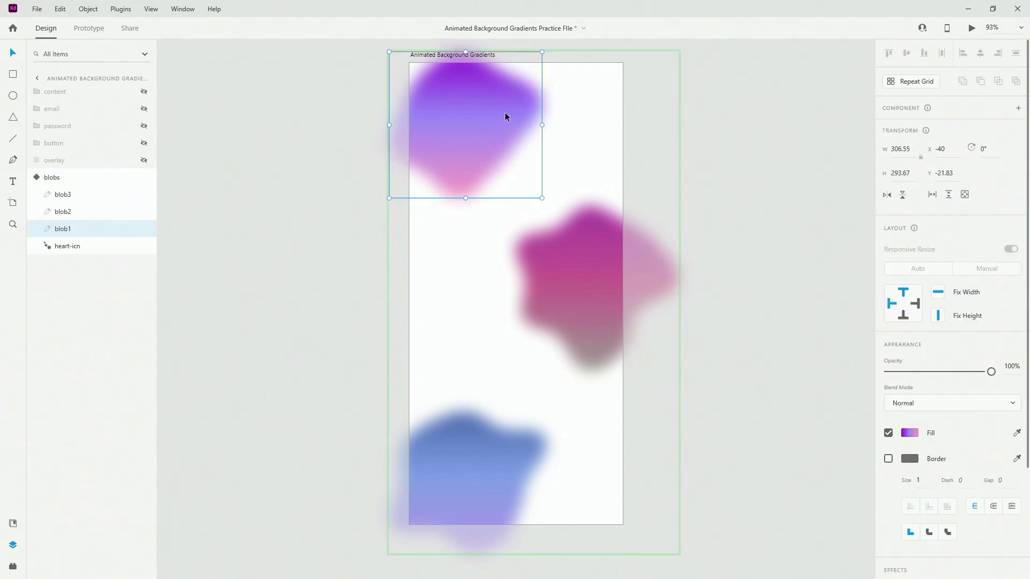
{"action": "left_click_drag", "start_coordinate": [505, 117], "coordinate": [626, 113]}
{"action": "left_click_drag", "start_coordinate": [626, 254], "coordinate": [607, 436]}
{"action": "left_click_drag", "start_coordinate": [449, 401], "coordinate": [429, 282]}
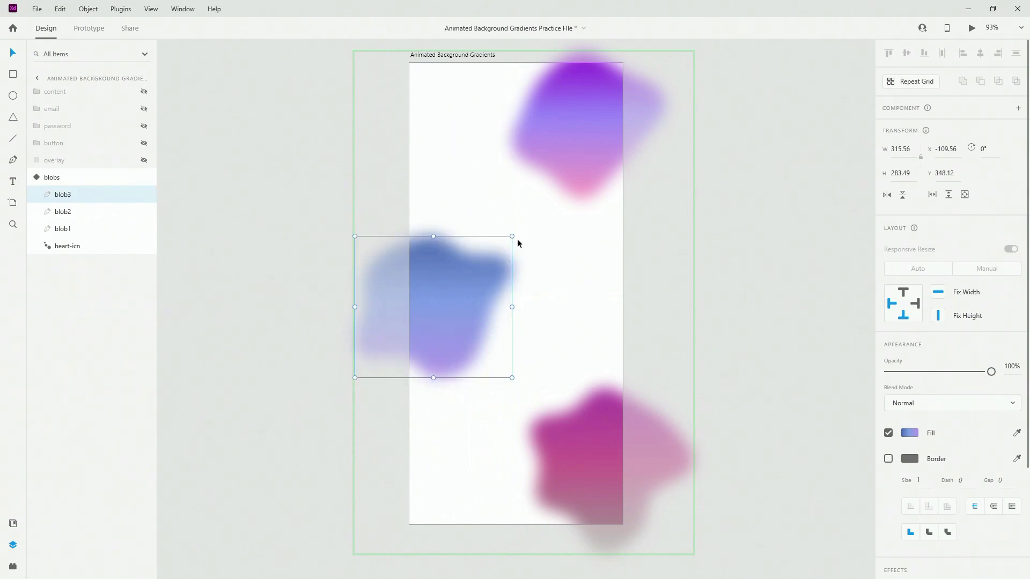
{"action": "left_click_drag", "start_coordinate": [516, 233], "coordinate": [513, 343]}
{"action": "left_click", "coordinate": [561, 112]}
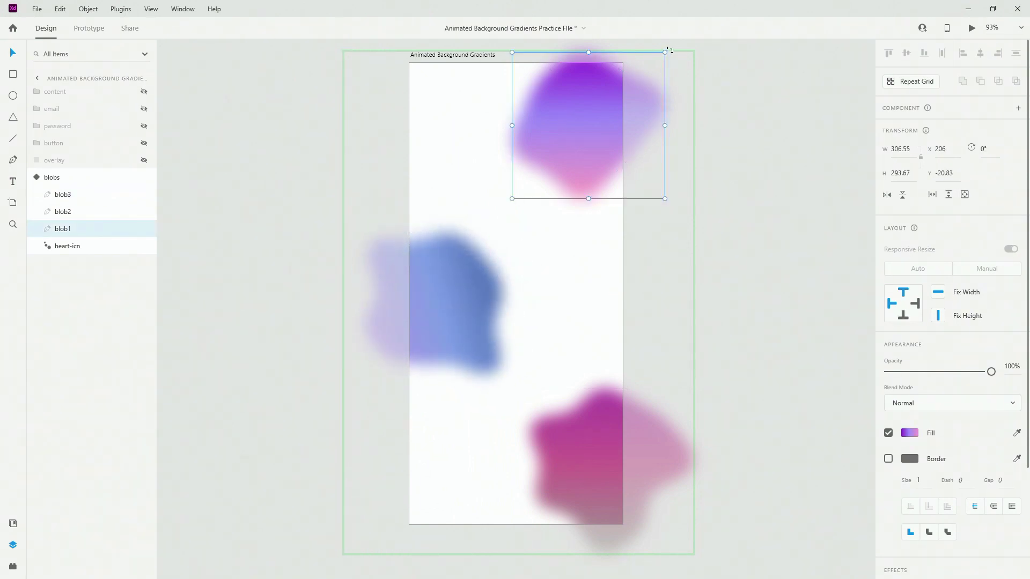
{"action": "left_click_drag", "start_coordinate": [669, 49], "coordinate": [675, 230]}
{"action": "left_click", "coordinate": [638, 437]}
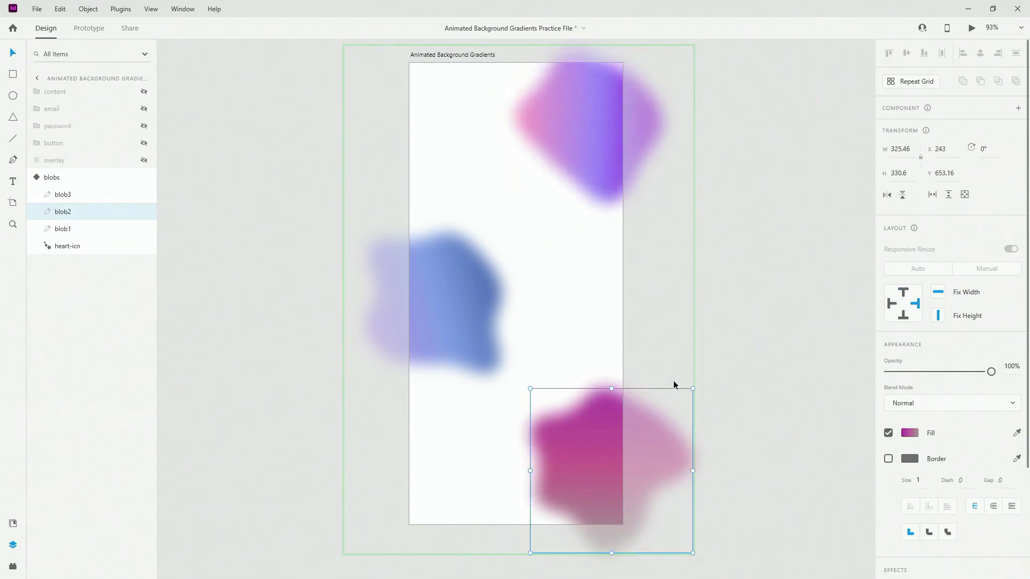
{"action": "left_click_drag", "start_coordinate": [696, 383], "coordinate": [731, 494]}
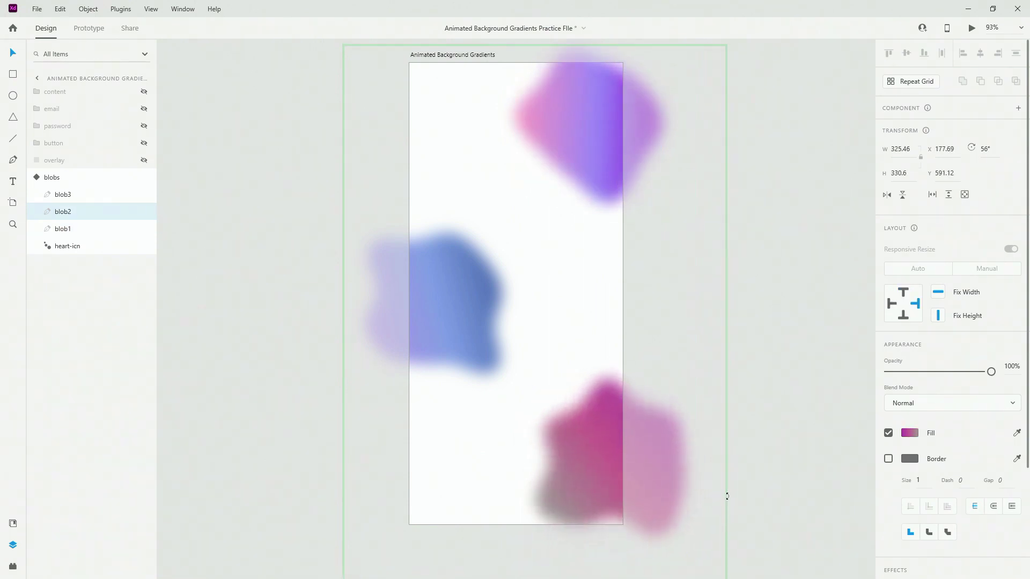
{"action": "left_click", "coordinate": [51, 177]}
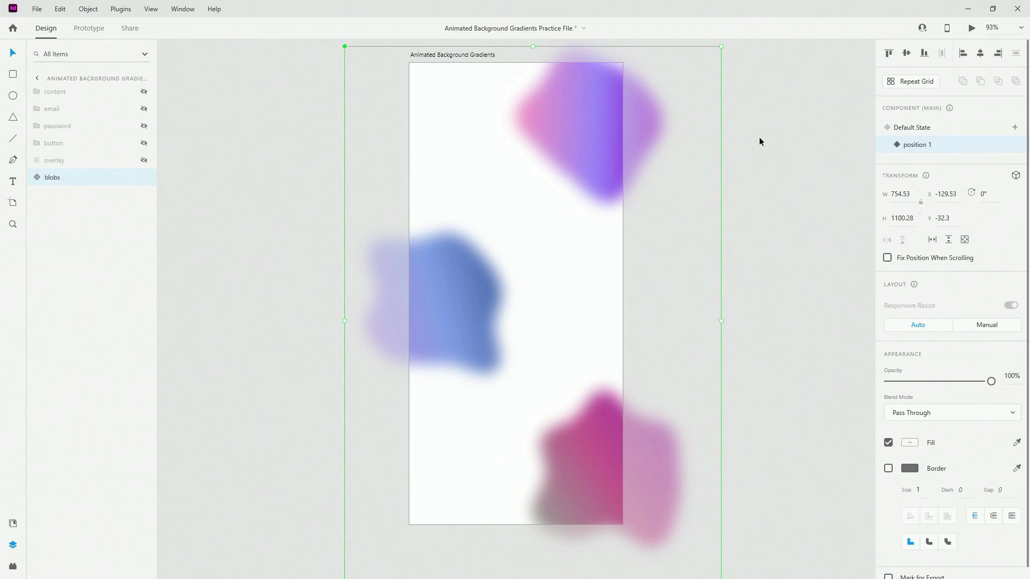
Add another blobs component state named 'position 2'.
{"action": "left_click", "coordinate": [1014, 127]}
{"action": "left_click", "coordinate": [984, 133]}
{"action": "type", "text": "po"}
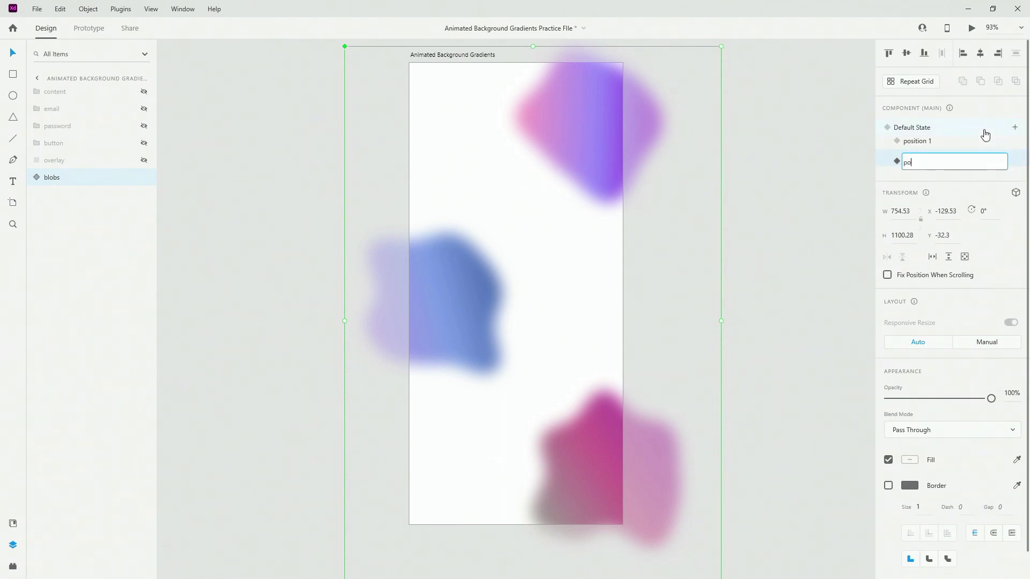
{"action": "type", "text": "sition 2"}
{"action": "key", "text": "Return"}
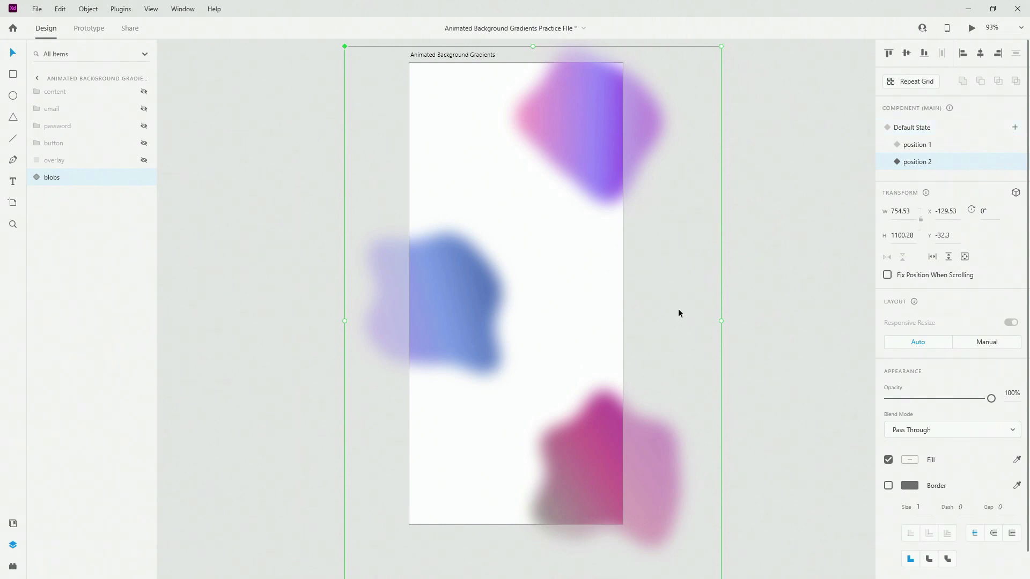
Place the blue blob top-left at about 163°, purple mid-right, pink bottom-left at 138°.
{"action": "double_click", "coordinate": [441, 292]}
{"action": "left_click_drag", "start_coordinate": [442, 290], "coordinate": [460, 119]}
{"action": "left_click_drag", "start_coordinate": [530, 183], "coordinate": [447, 162]}
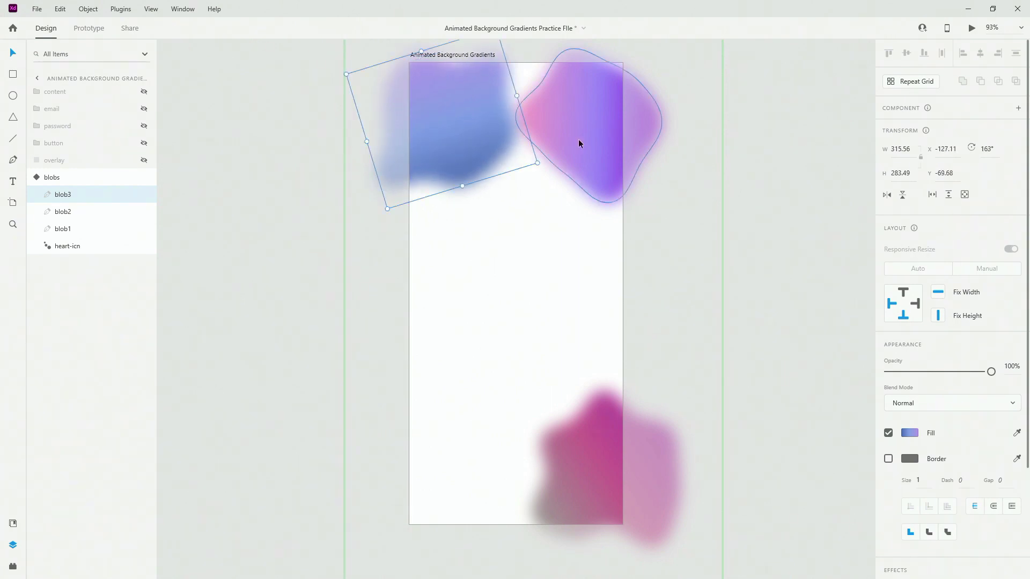
{"action": "left_click_drag", "start_coordinate": [579, 143], "coordinate": [679, 230]}
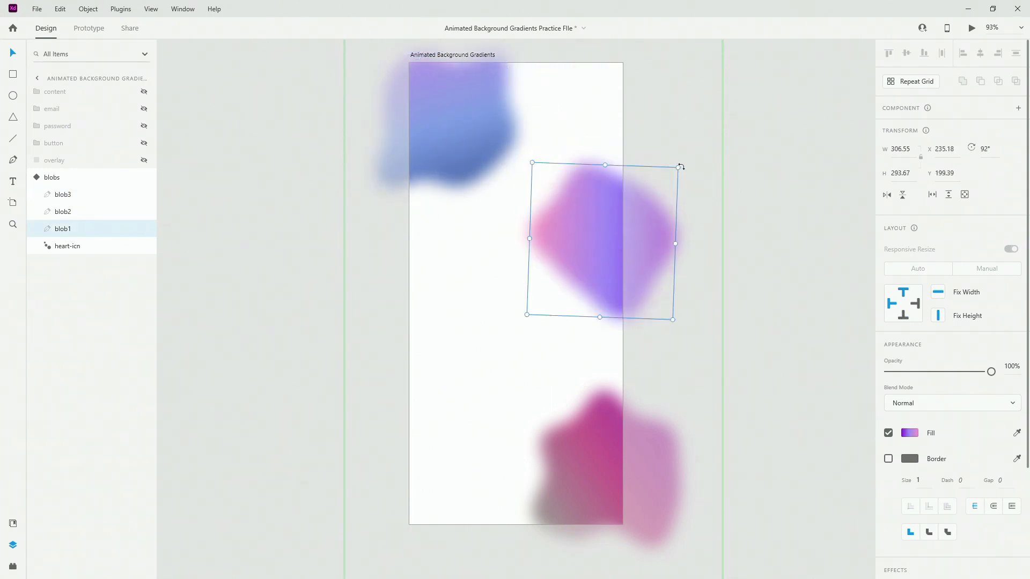
{"action": "left_click_drag", "start_coordinate": [680, 167], "coordinate": [669, 407]}
{"action": "left_click_drag", "start_coordinate": [569, 489], "coordinate": [473, 480]}
{"action": "left_click_drag", "start_coordinate": [485, 373], "coordinate": [485, 492]}
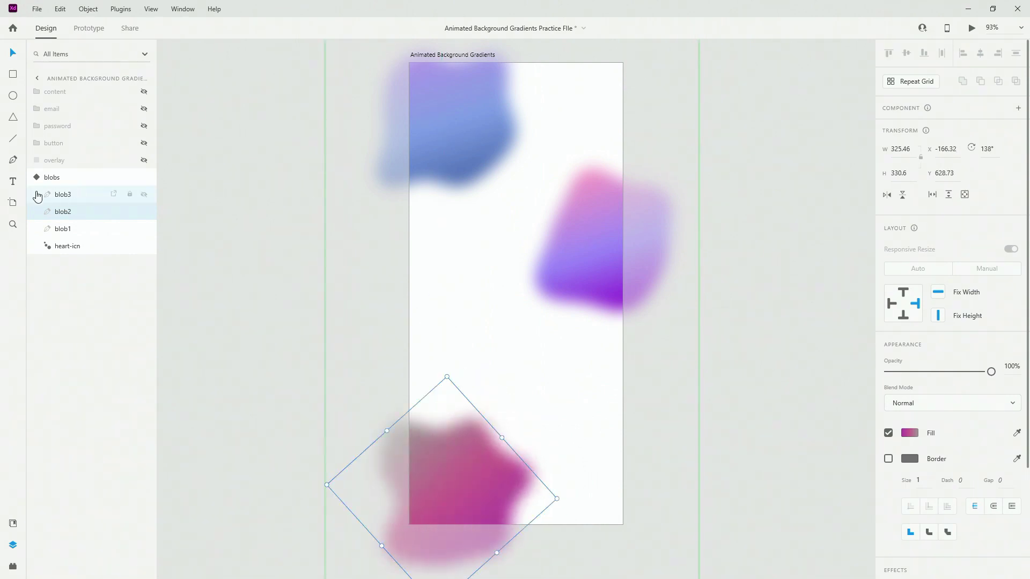
{"action": "left_click", "coordinate": [36, 177]}
Add a third blobs component state named 'position 3'.
{"action": "left_click", "coordinate": [1008, 129]}
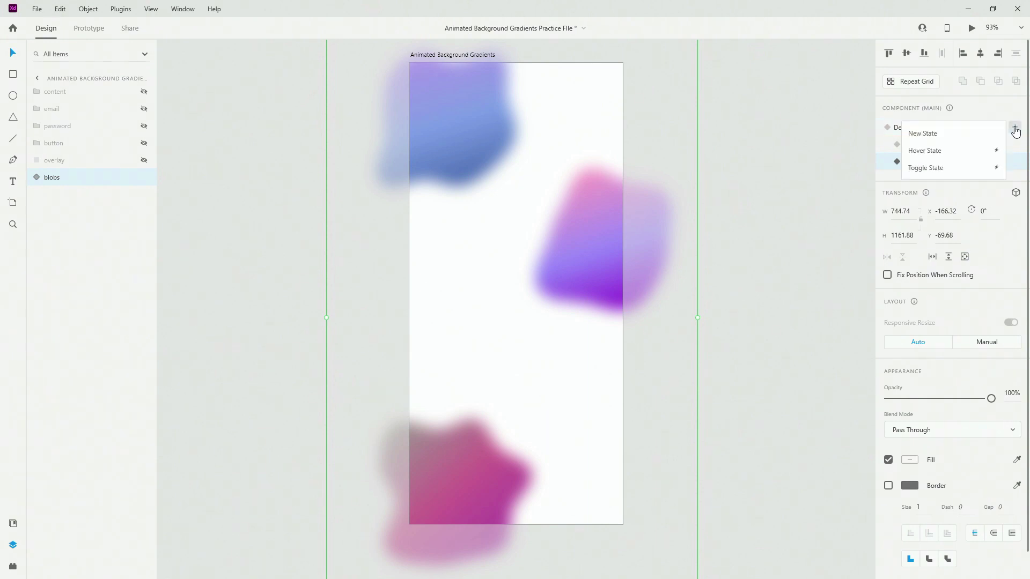
{"action": "left_click", "coordinate": [932, 134]}
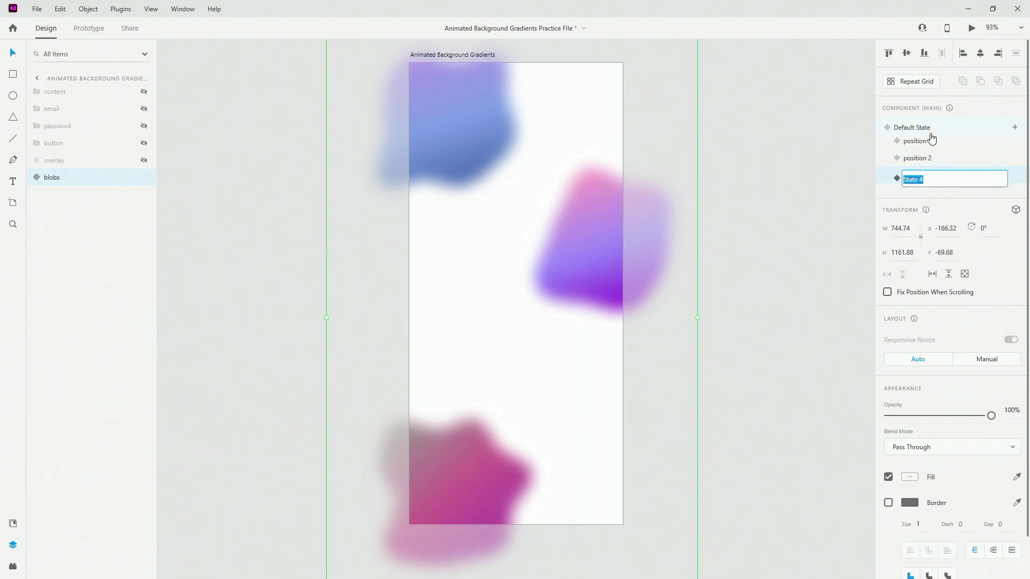
{"action": "type", "text": "position 3"}
{"action": "key", "text": "Return"}
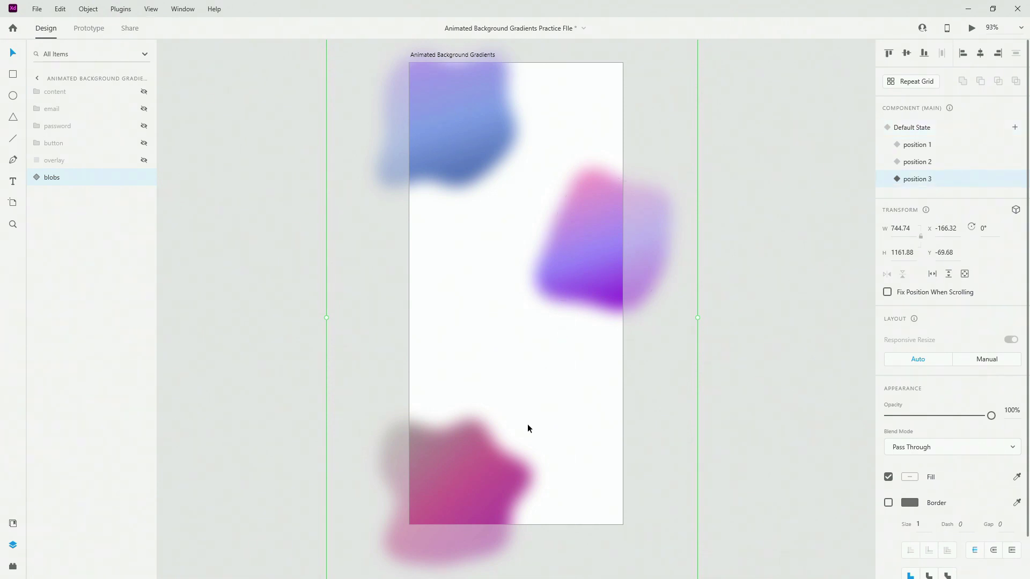
Move the pink blob to the top-left rotated to 227°, shifting blue and purple blobs aside.
{"action": "double_click", "coordinate": [488, 462]}
{"action": "left_click_drag", "start_coordinate": [454, 484], "coordinate": [446, 343]}
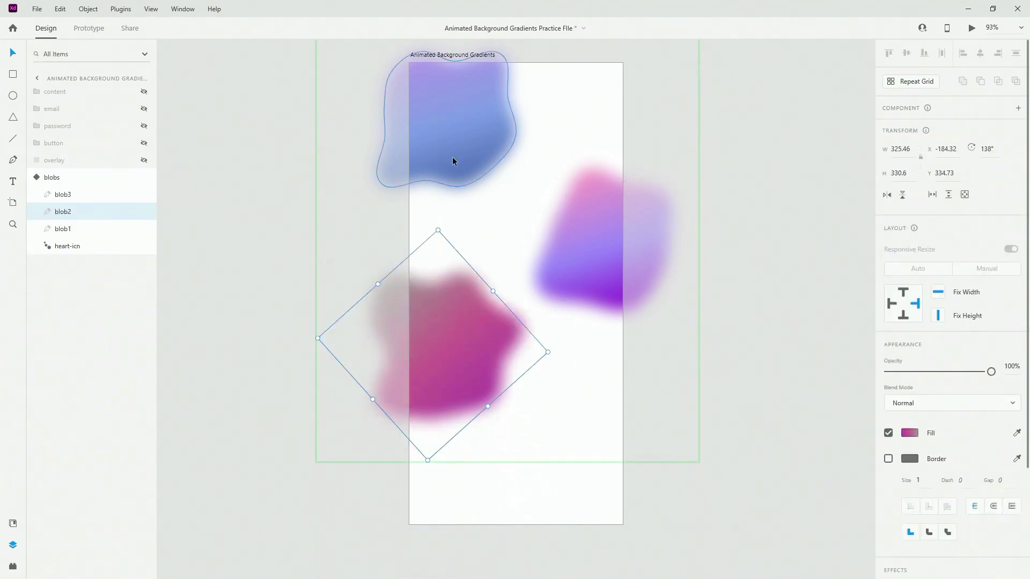
{"action": "left_click_drag", "start_coordinate": [452, 161], "coordinate": [617, 151]}
{"action": "left_click_drag", "start_coordinate": [613, 262], "coordinate": [576, 460]}
{"action": "left_click_drag", "start_coordinate": [446, 244], "coordinate": [431, 20]}
{"action": "left_click_drag", "start_coordinate": [537, 126], "coordinate": [421, 156]}
Set the blue blob on the right edge rotated past 218°, and purple bottom-left, rotated.
{"action": "left_click_drag", "start_coordinate": [633, 154], "coordinate": [660, 166]}
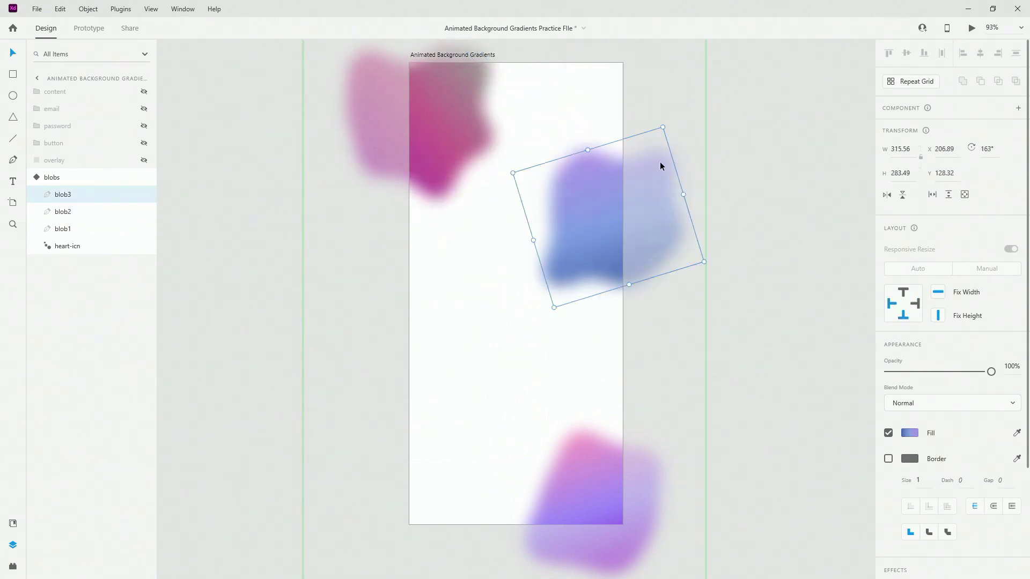
{"action": "left_click_drag", "start_coordinate": [663, 125], "coordinate": [707, 255]}
{"action": "left_click_drag", "start_coordinate": [593, 223], "coordinate": [603, 278]}
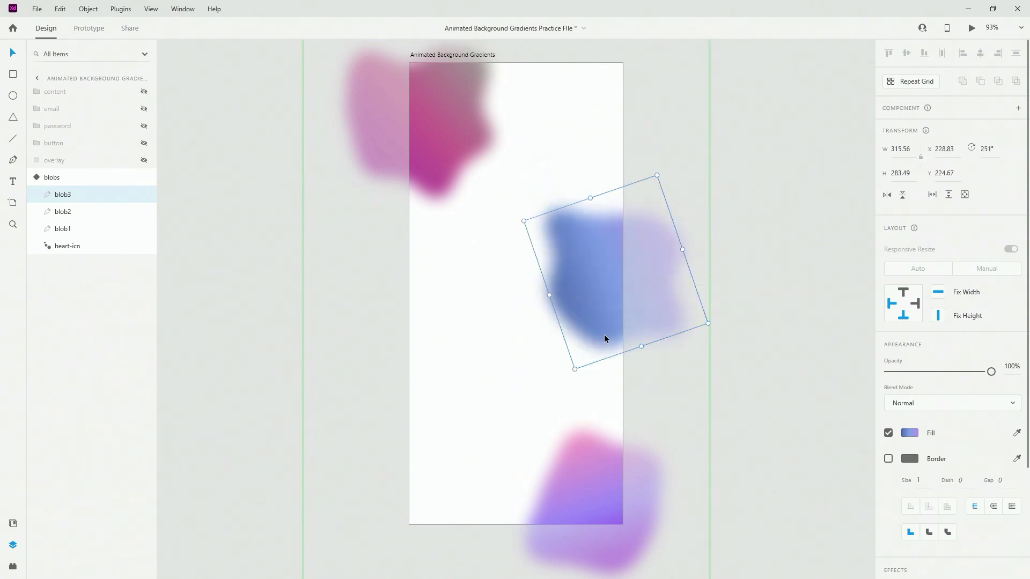
{"action": "left_click_drag", "start_coordinate": [595, 509], "coordinate": [443, 494]}
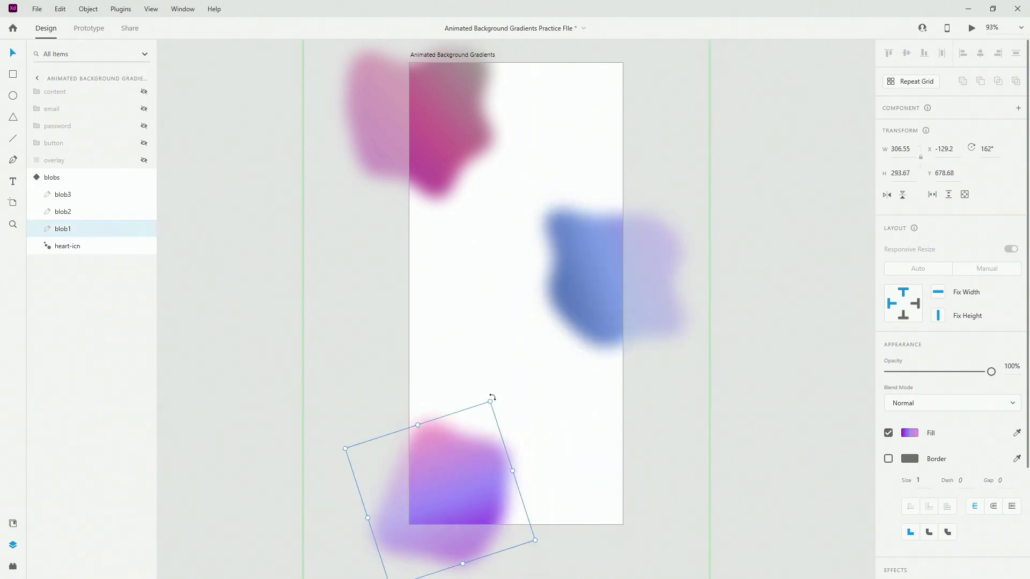
{"action": "left_click_drag", "start_coordinate": [490, 395], "coordinate": [513, 478]}
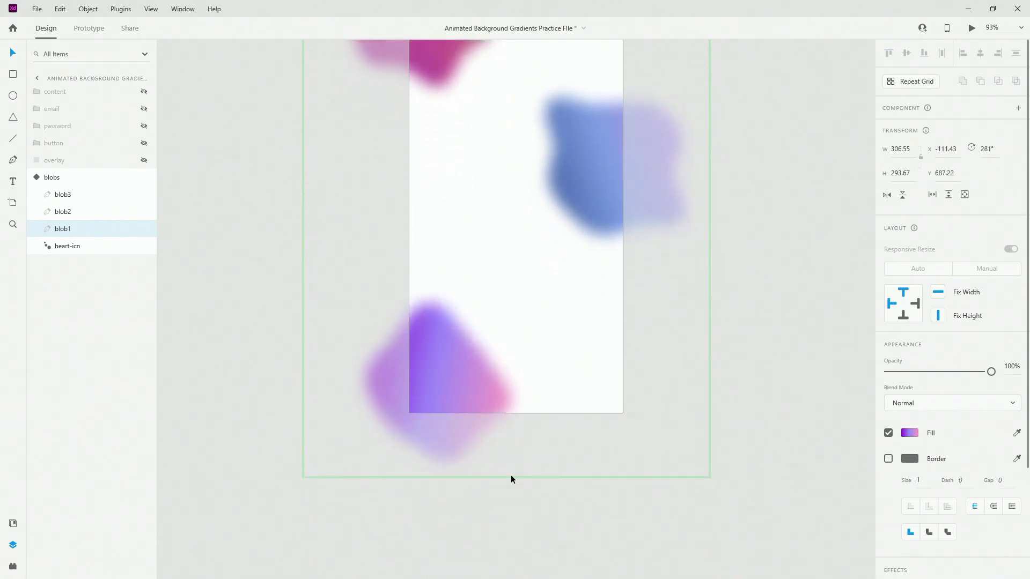
{"action": "scroll", "coordinate": [539, 250], "scroll_direction": "up", "scroll_amount": 2}
{"action": "scroll", "coordinate": [539, 250], "scroll_direction": "up", "scroll_amount": 2}
{"action": "left_click", "coordinate": [33, 178]}
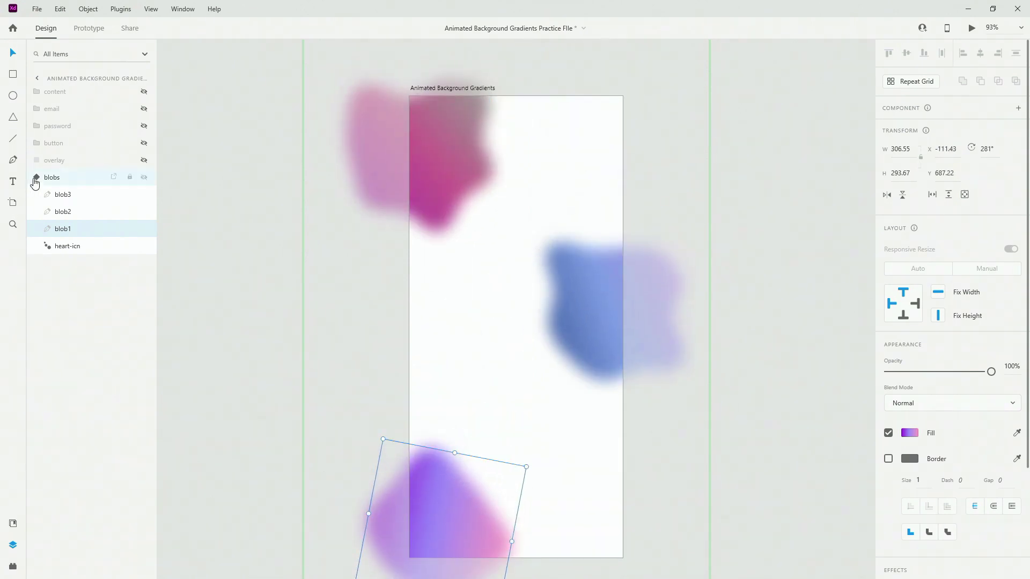
Compare Default State with position 3, then turn the pink blob to 234°, blue to 270°, and raise purple slightly.
{"action": "left_click", "coordinate": [926, 128]}
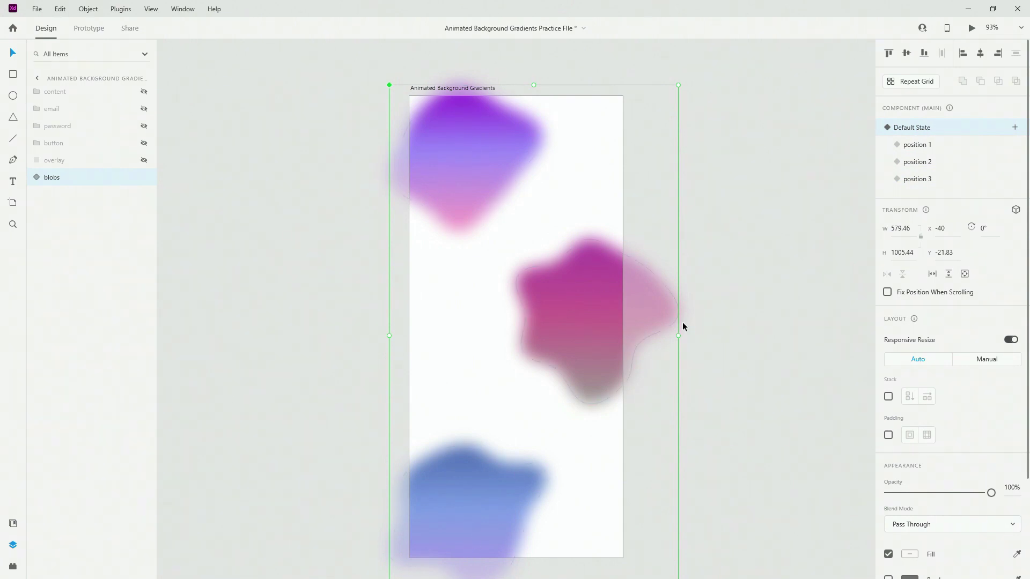
{"action": "left_click", "coordinate": [924, 180]}
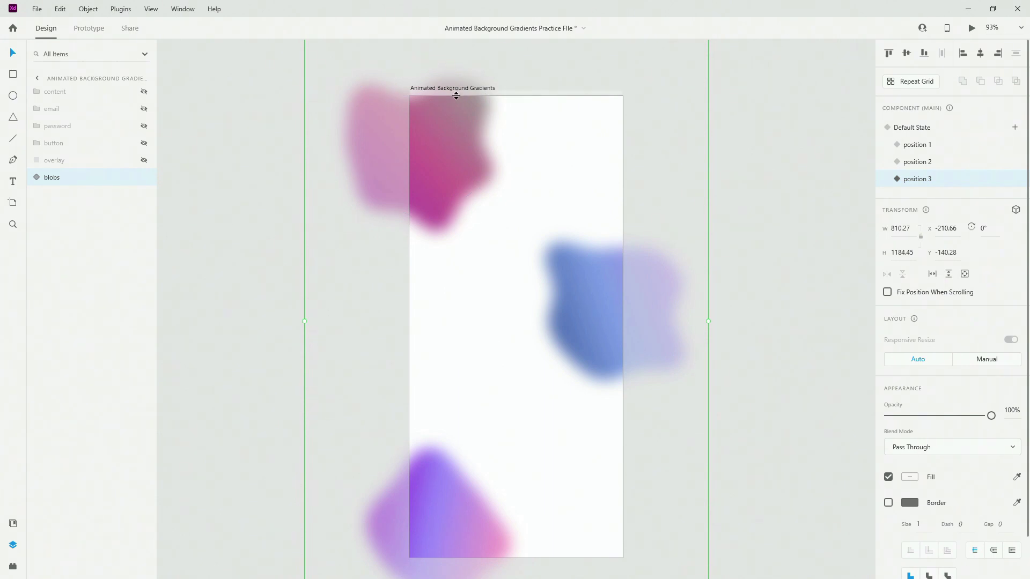
{"action": "double_click", "coordinate": [449, 144]}
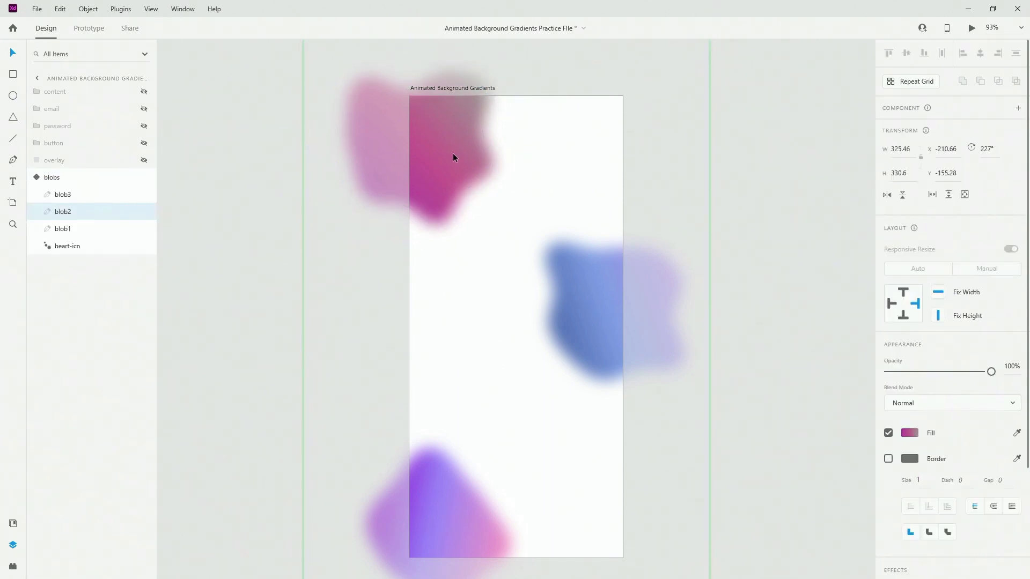
{"action": "left_click_drag", "start_coordinate": [541, 136], "coordinate": [543, 151]}
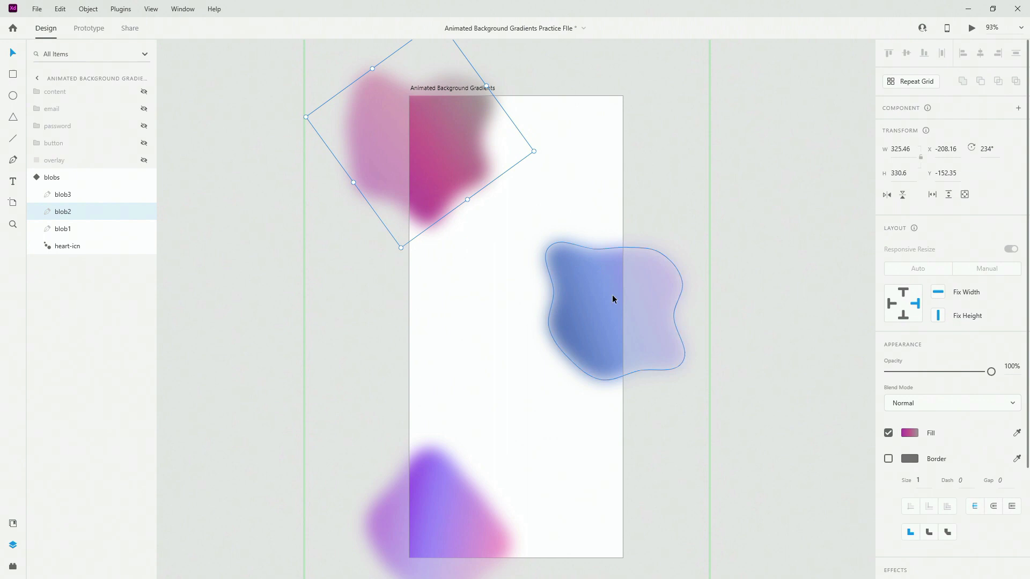
{"action": "left_click", "coordinate": [612, 296]}
{"action": "left_click_drag", "start_coordinate": [658, 208], "coordinate": [678, 236]}
{"action": "left_click_drag", "start_coordinate": [446, 484], "coordinate": [453, 478]}
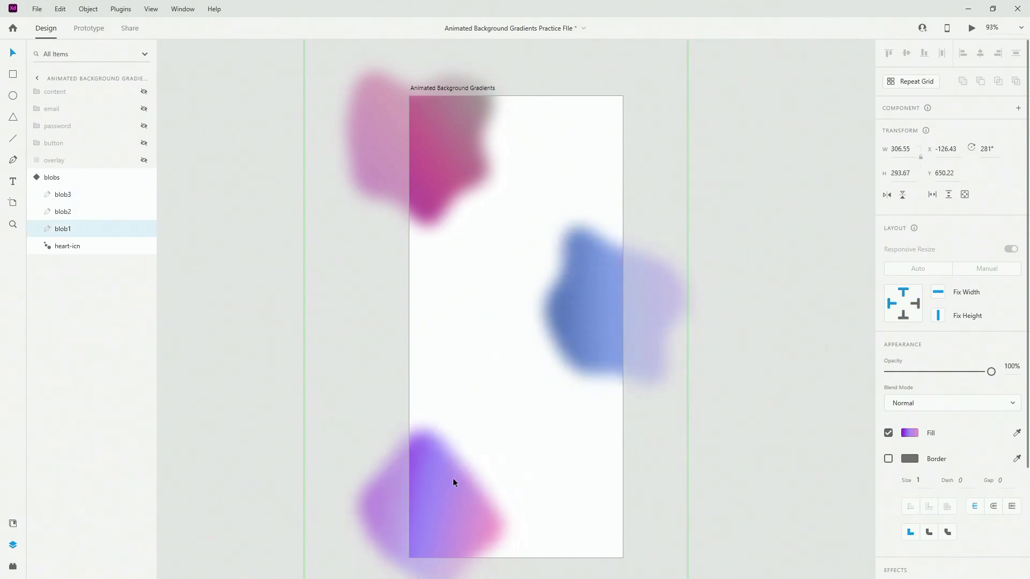
{"action": "left_click", "coordinate": [32, 181]}
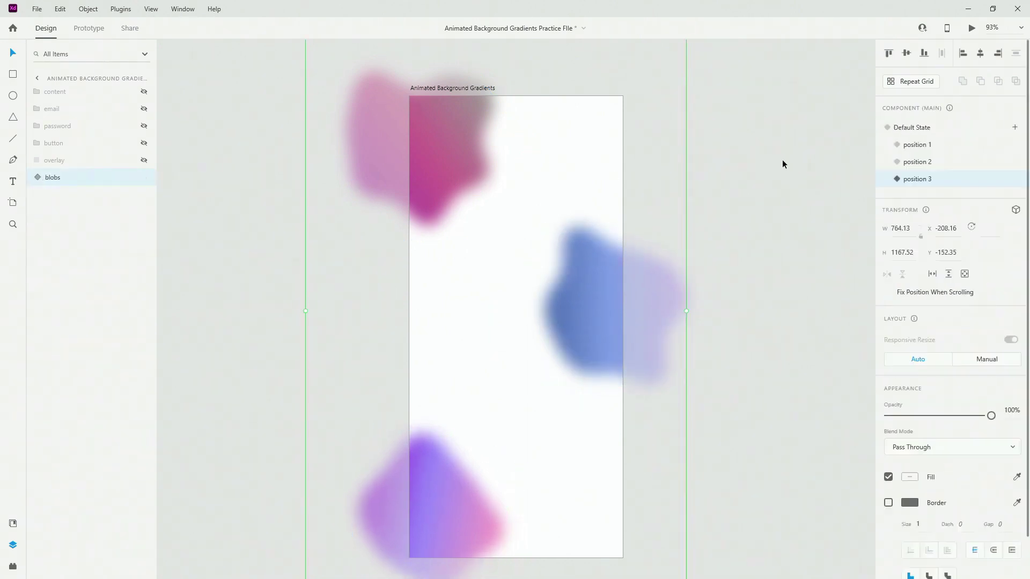
In Prototype mode, give the heart-icn layer a Time-triggered interaction from the Default State.
{"action": "left_click", "coordinate": [923, 132]}
{"action": "left_click", "coordinate": [89, 29]}
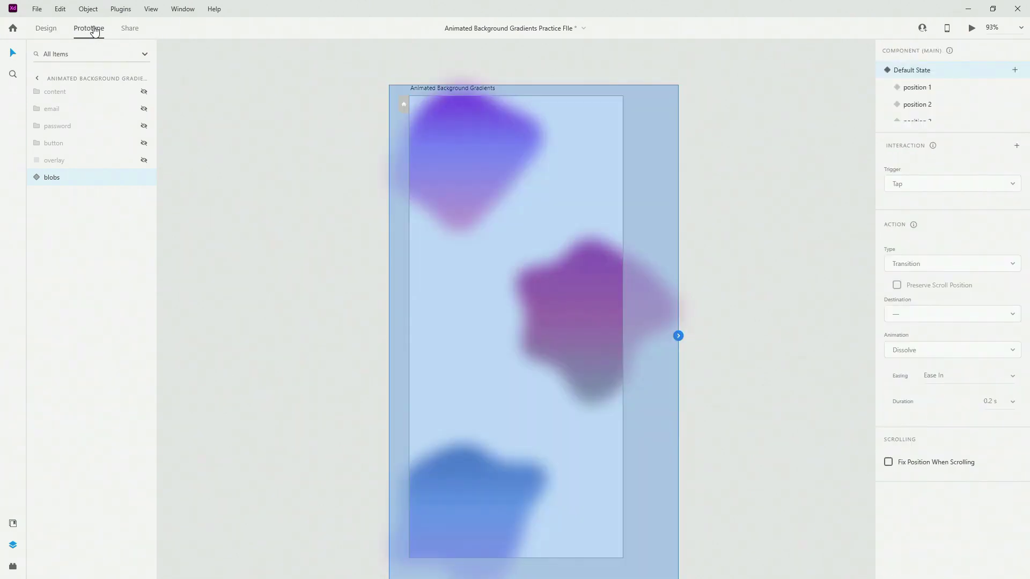
{"action": "left_click", "coordinate": [34, 177]}
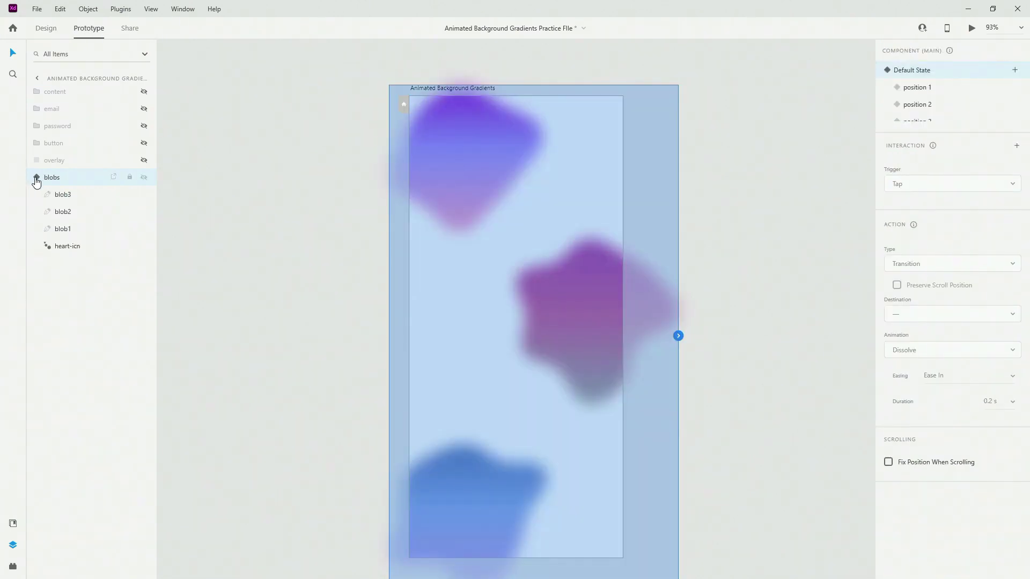
{"action": "left_click", "coordinate": [87, 247]}
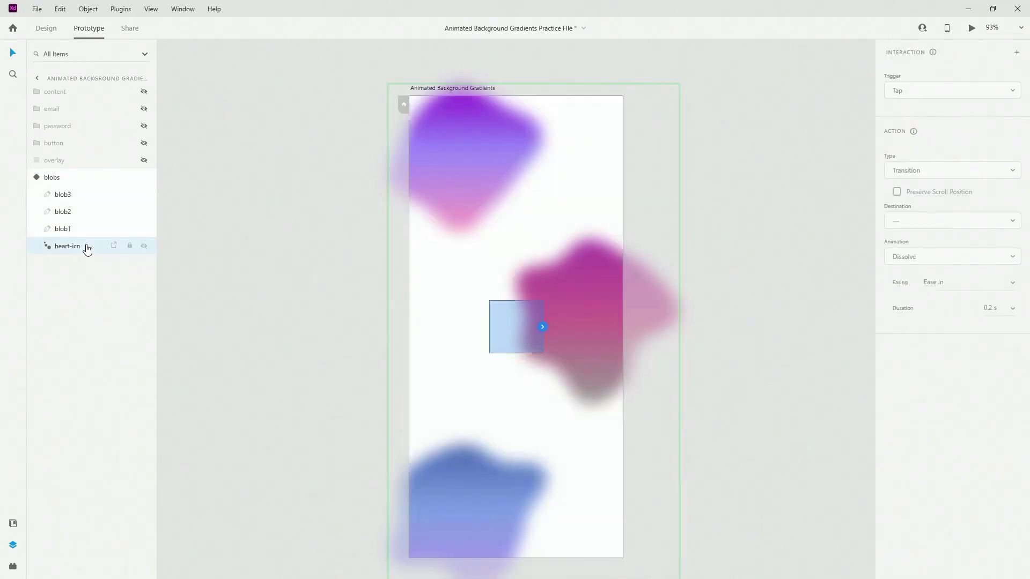
{"action": "left_click", "coordinate": [542, 326]}
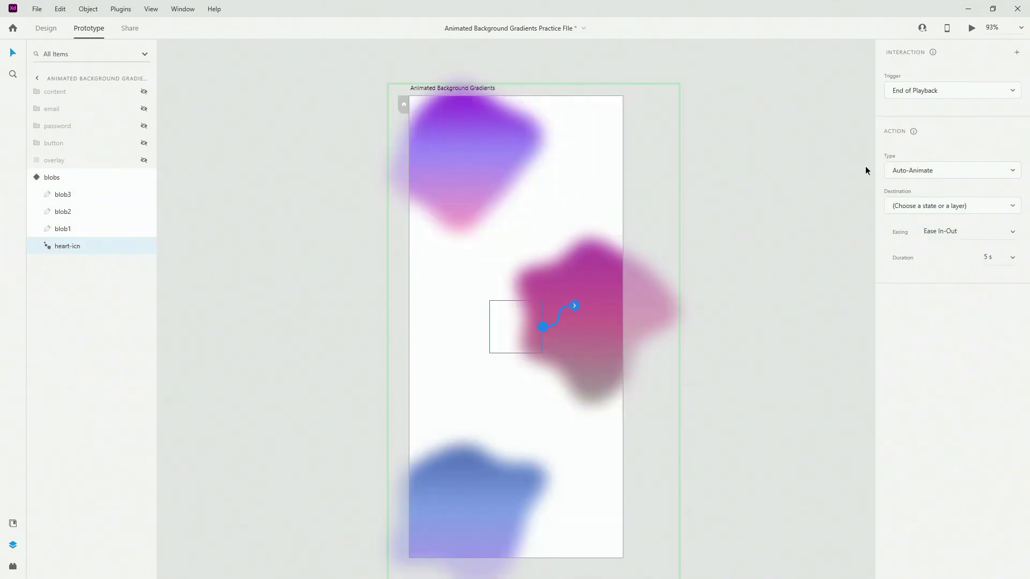
{"action": "left_click", "coordinate": [935, 97]}
{"action": "left_click", "coordinate": [935, 94]}
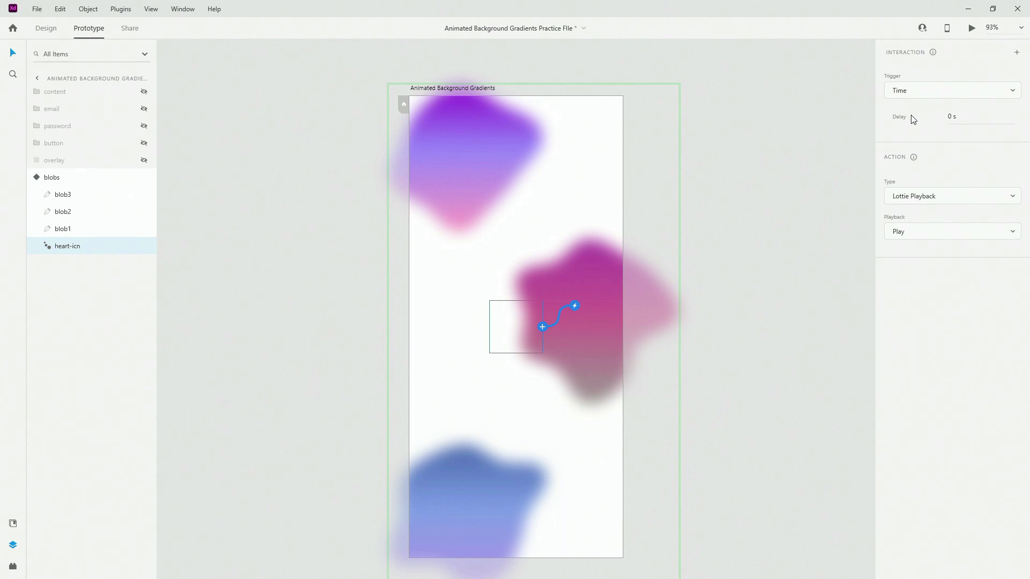
Add an End of Playback Auto-Animate interaction to position 1 with Ease In-Out over 3 s.
{"action": "left_click", "coordinate": [542, 327]}
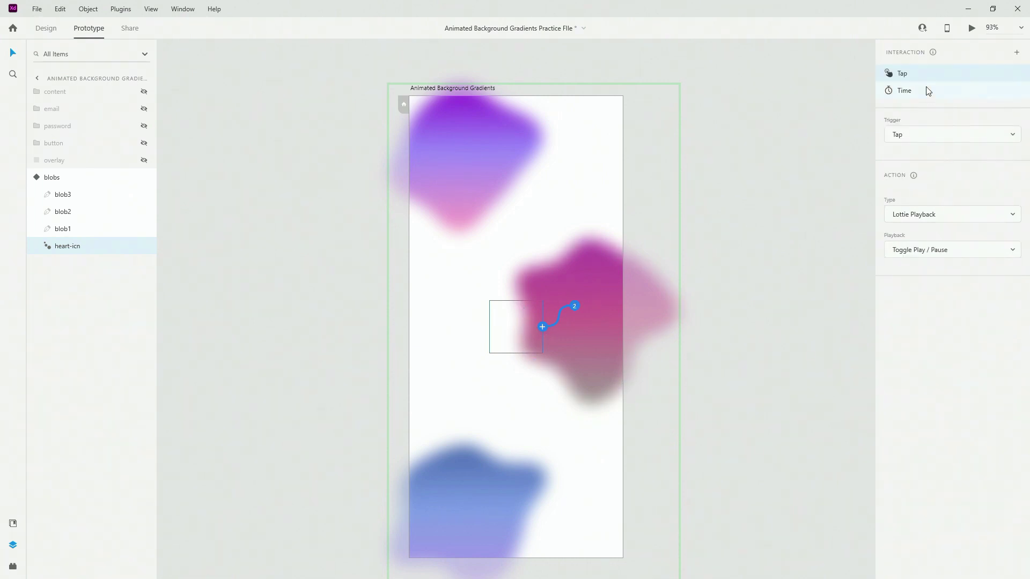
{"action": "left_click", "coordinate": [906, 134]}
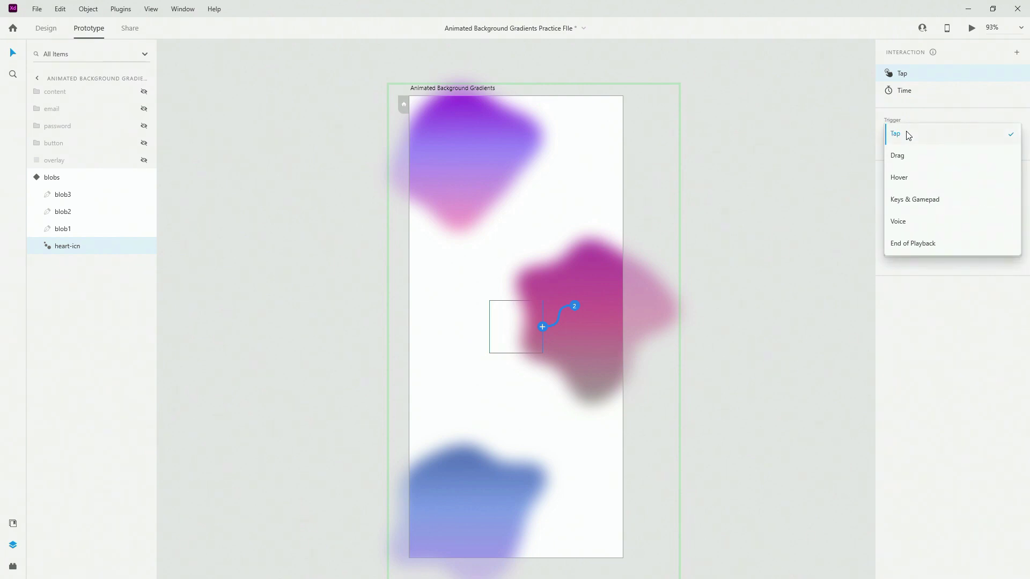
{"action": "left_click", "coordinate": [927, 245]}
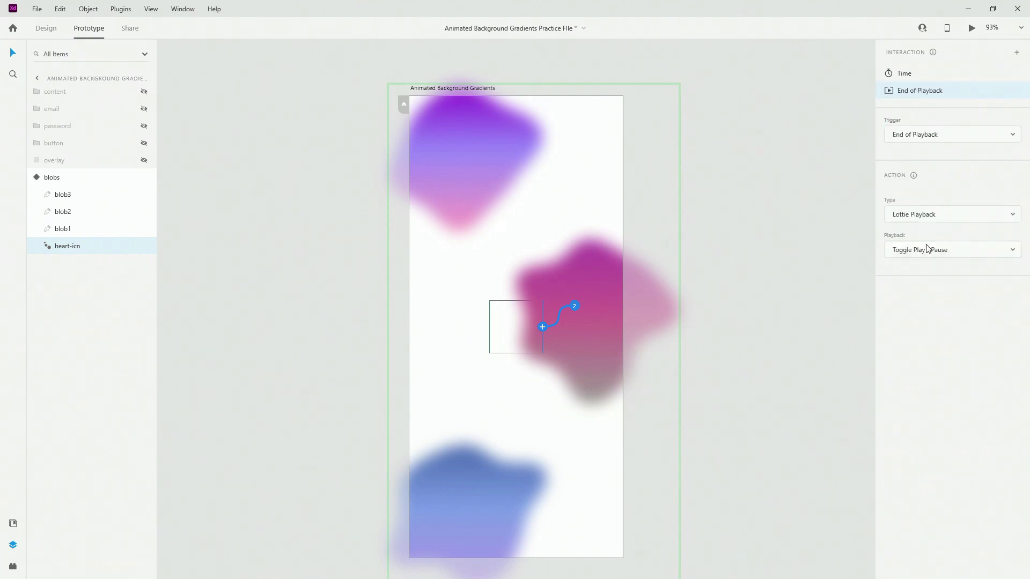
{"action": "left_click", "coordinate": [935, 218]}
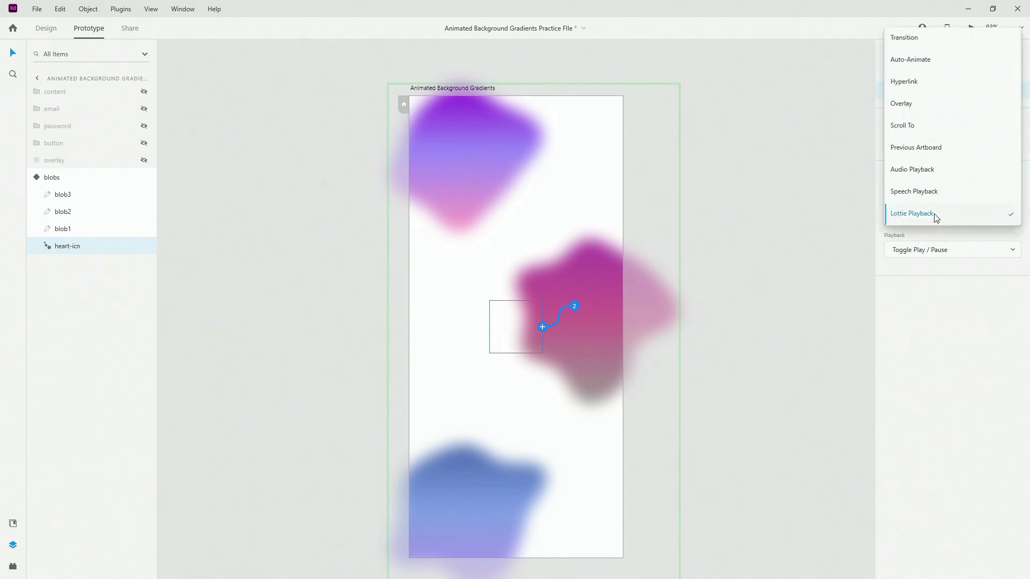
{"action": "left_click", "coordinate": [920, 61]}
{"action": "left_click", "coordinate": [1013, 278]}
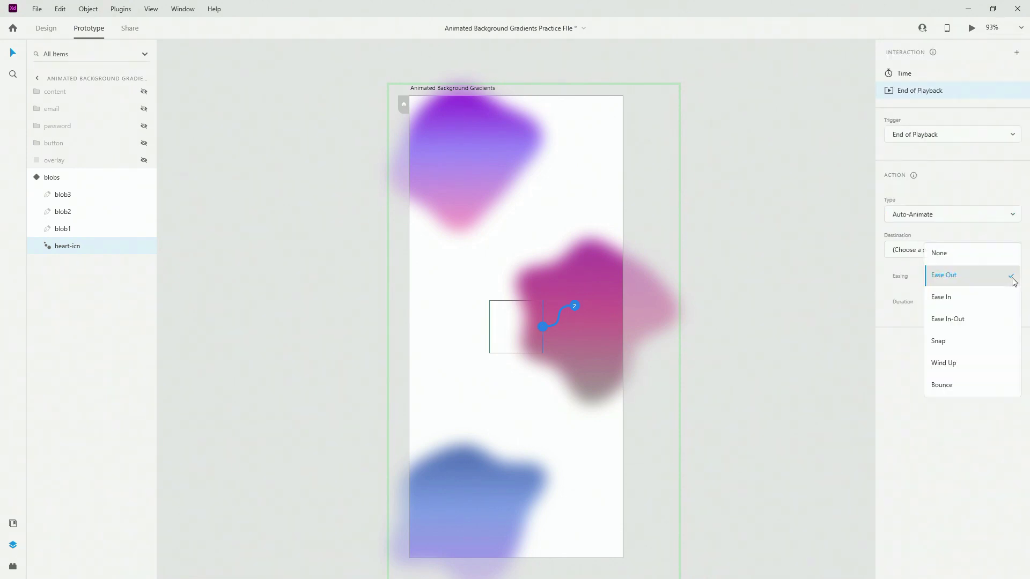
{"action": "left_click", "coordinate": [992, 320]}
{"action": "left_click", "coordinate": [999, 302]}
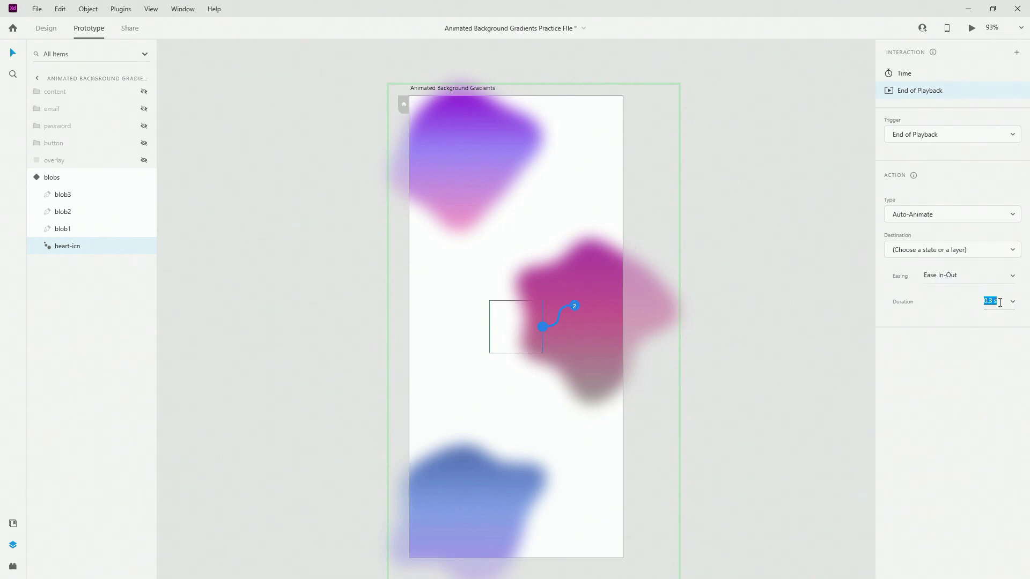
{"action": "left_click", "coordinate": [941, 254]}
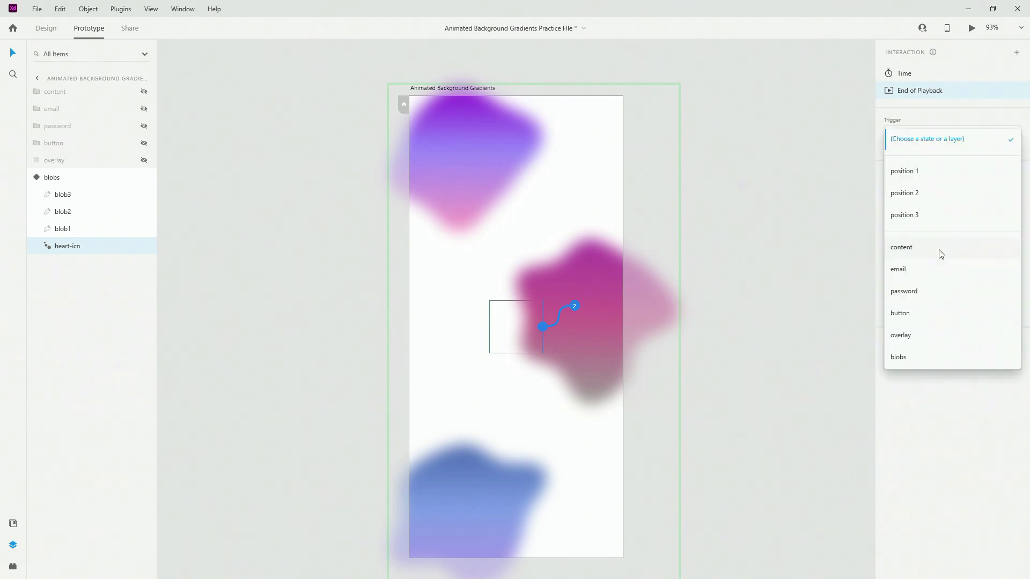
{"action": "left_click", "coordinate": [902, 171]}
{"action": "left_click", "coordinate": [48, 178]}
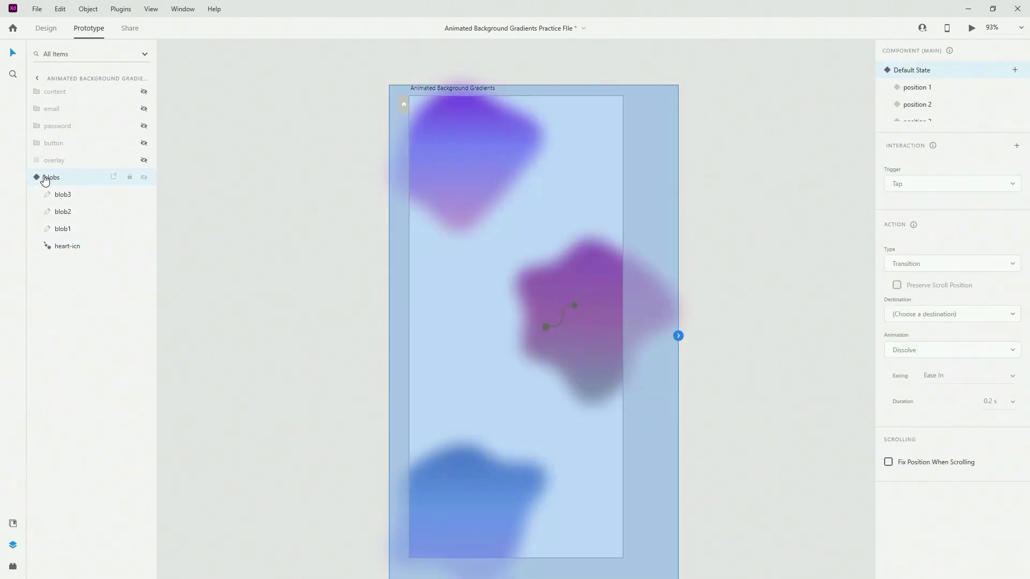
In the position 1 state, give the heart-icn layer a Time-triggered interaction.
{"action": "left_click", "coordinate": [958, 88]}
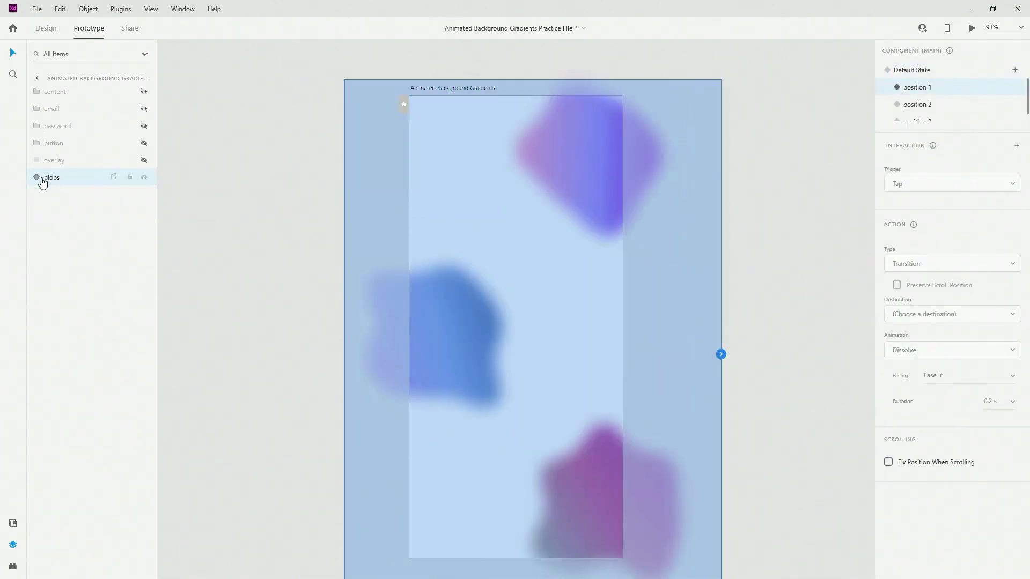
{"action": "left_click", "coordinate": [41, 178]}
{"action": "left_click", "coordinate": [74, 250]}
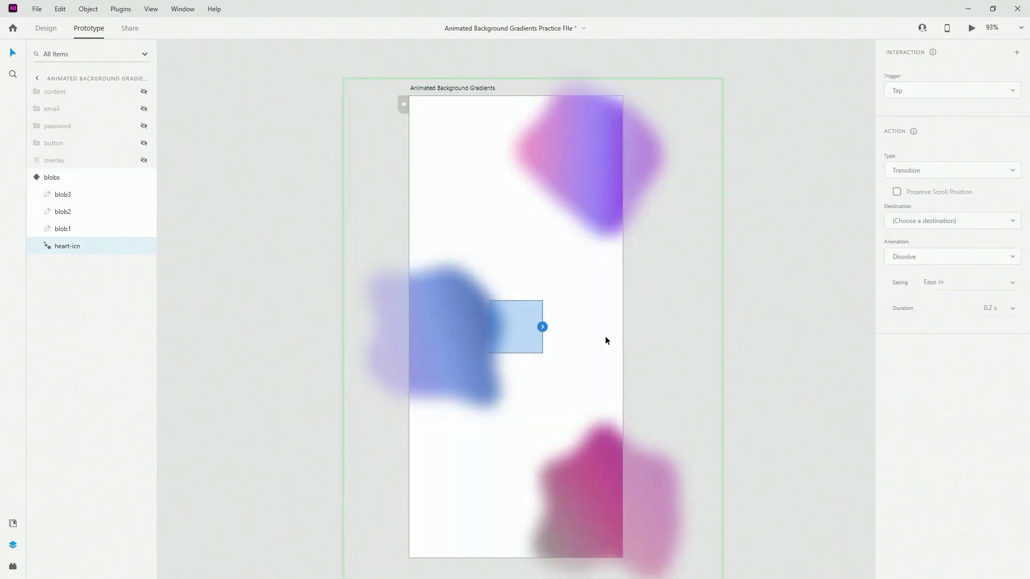
{"action": "left_click_drag", "start_coordinate": [542, 326], "coordinate": [575, 305]}
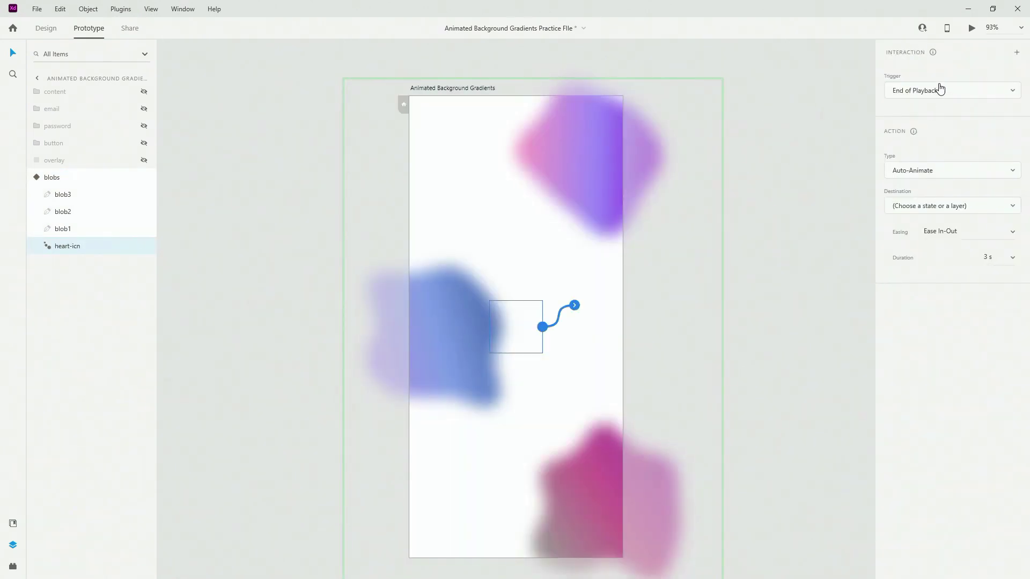
{"action": "left_click", "coordinate": [940, 90]}
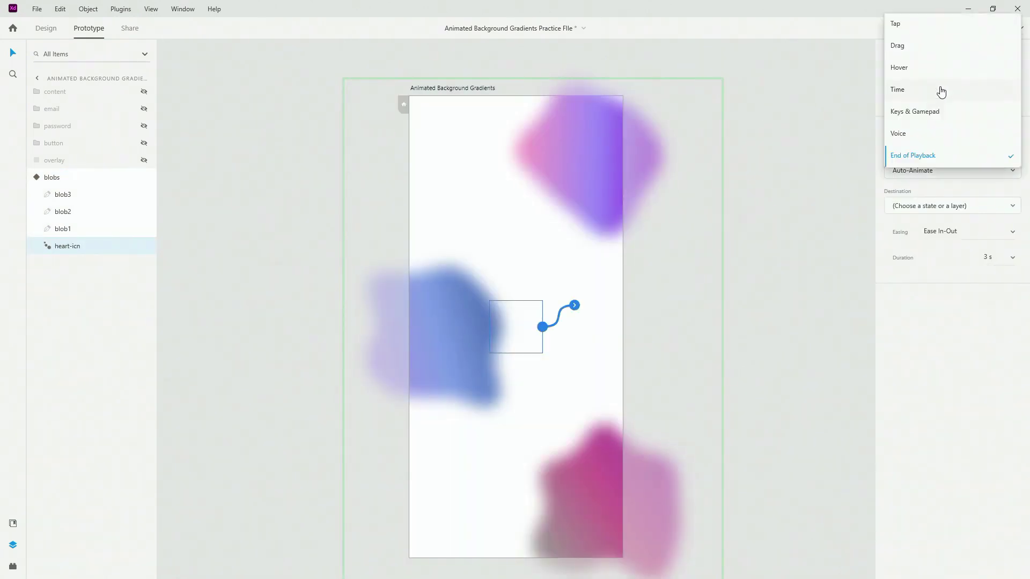
{"action": "left_click", "coordinate": [912, 90]}
Add an End of Playback Auto-Animate interaction to position 2 with Ease In-Out over 3 s.
{"action": "left_click", "coordinate": [542, 326]}
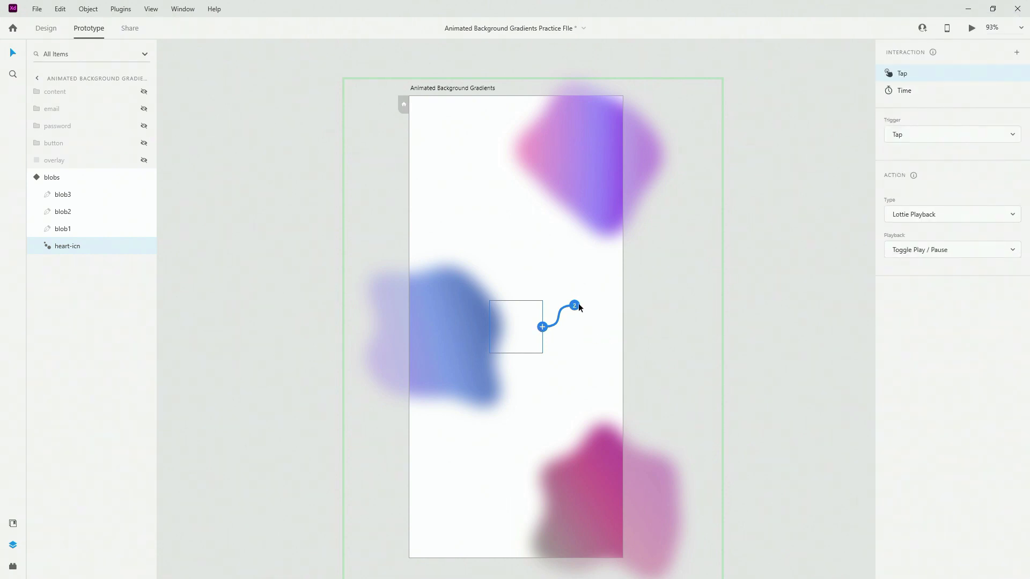
{"action": "left_click", "coordinate": [920, 140]}
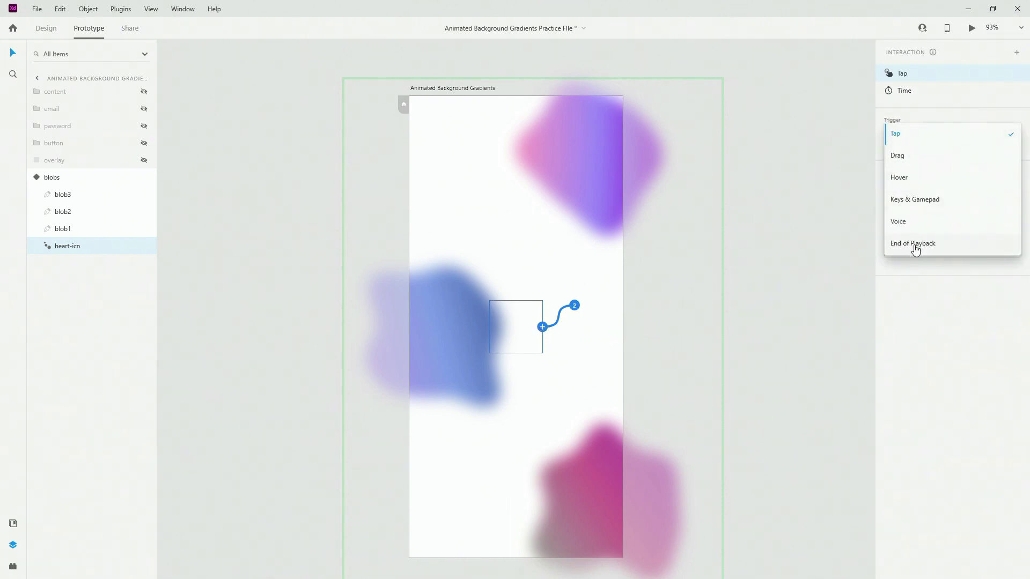
{"action": "left_click", "coordinate": [912, 244]}
{"action": "left_click", "coordinate": [921, 218]}
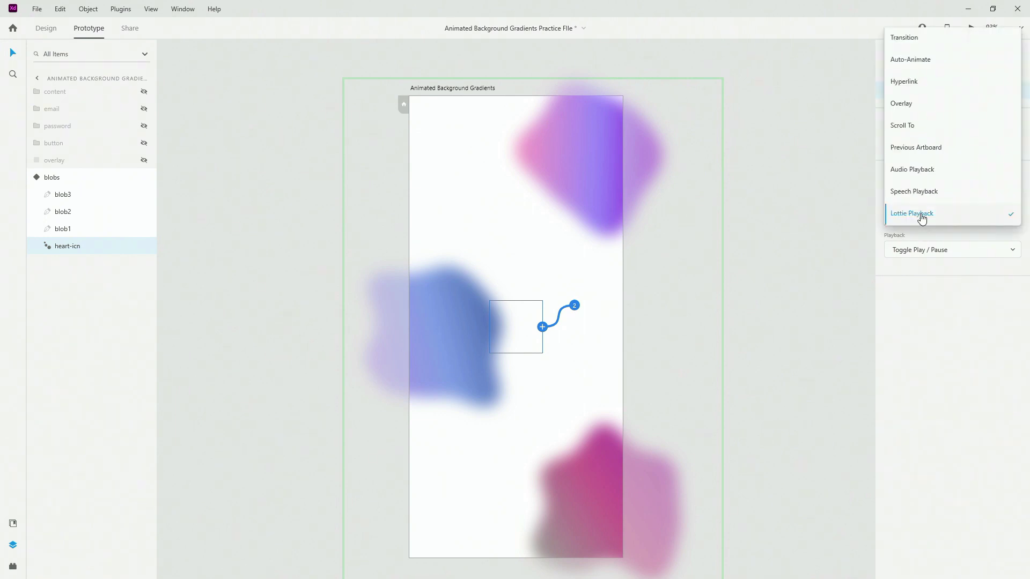
{"action": "left_click", "coordinate": [921, 66]}
{"action": "left_click", "coordinate": [1011, 276]}
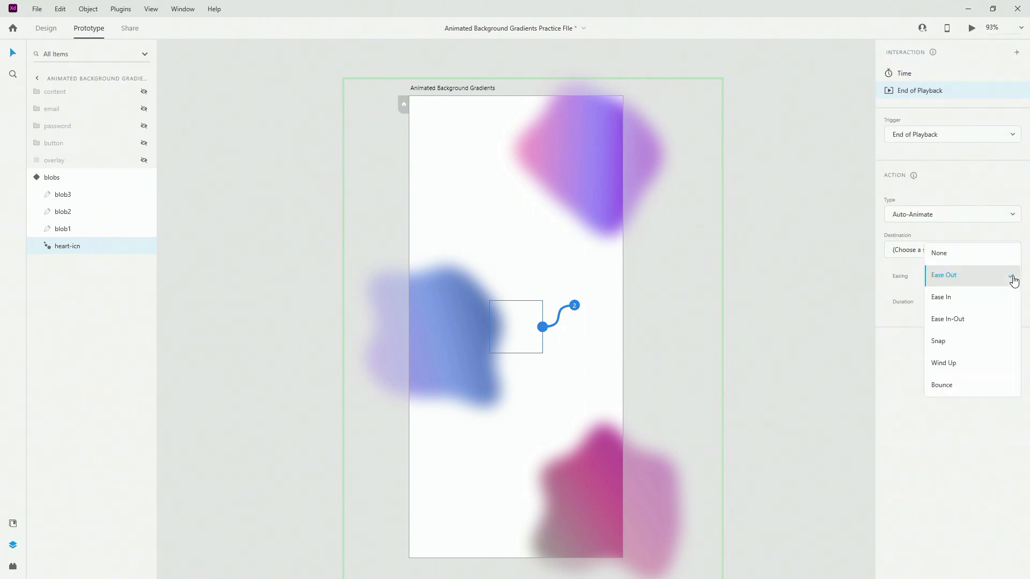
{"action": "left_click", "coordinate": [984, 321]}
{"action": "left_click", "coordinate": [1001, 305]}
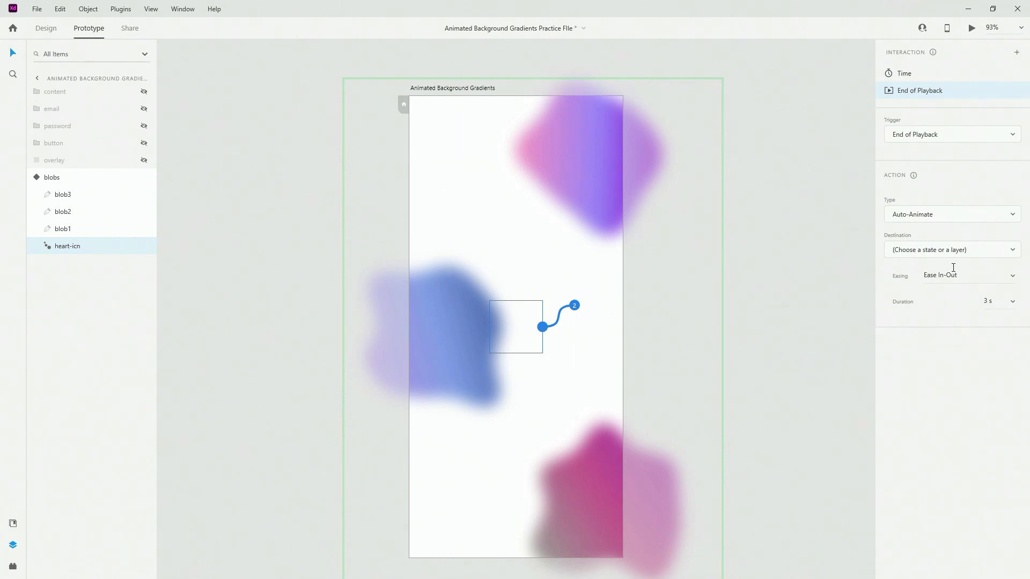
{"action": "left_click", "coordinate": [949, 251]}
{"action": "left_click", "coordinate": [934, 210]}
{"action": "left_click", "coordinate": [39, 178]}
In the blobs' position 2 state, give the heart icon a Time-triggered interaction.
{"action": "left_click", "coordinate": [935, 104]}
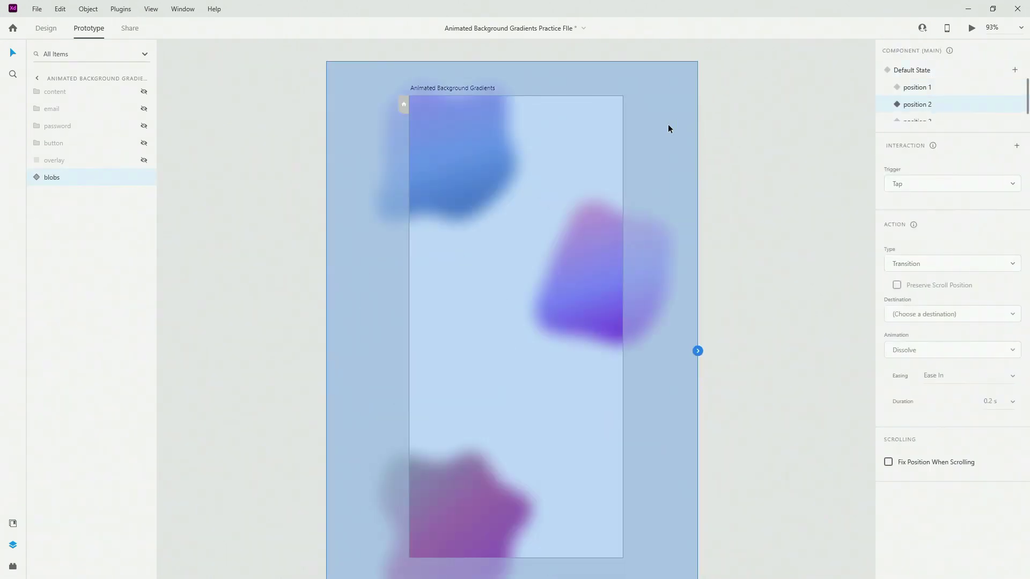
{"action": "left_click", "coordinate": [36, 178]}
{"action": "left_click", "coordinate": [67, 246]}
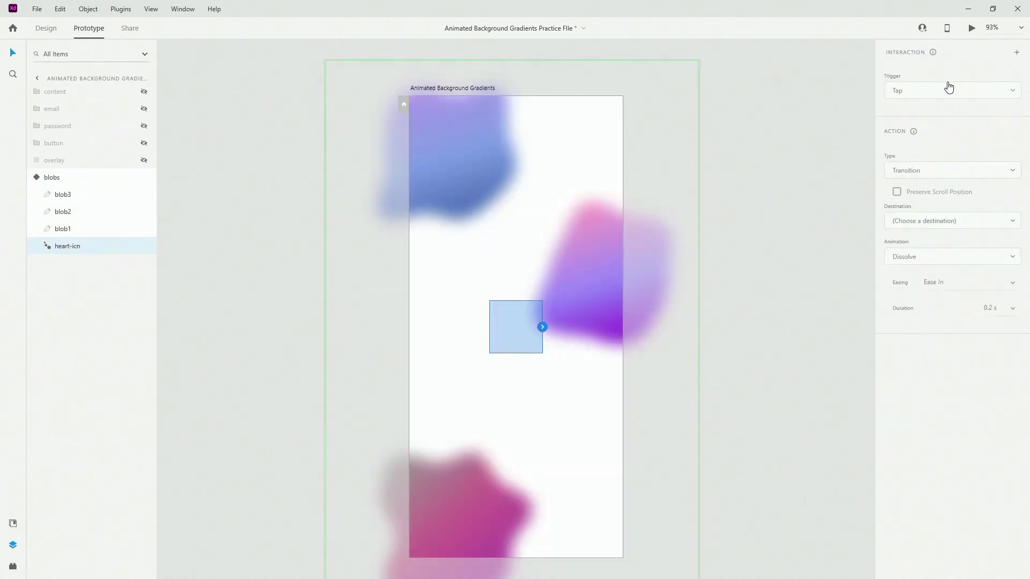
{"action": "left_click", "coordinate": [543, 326]}
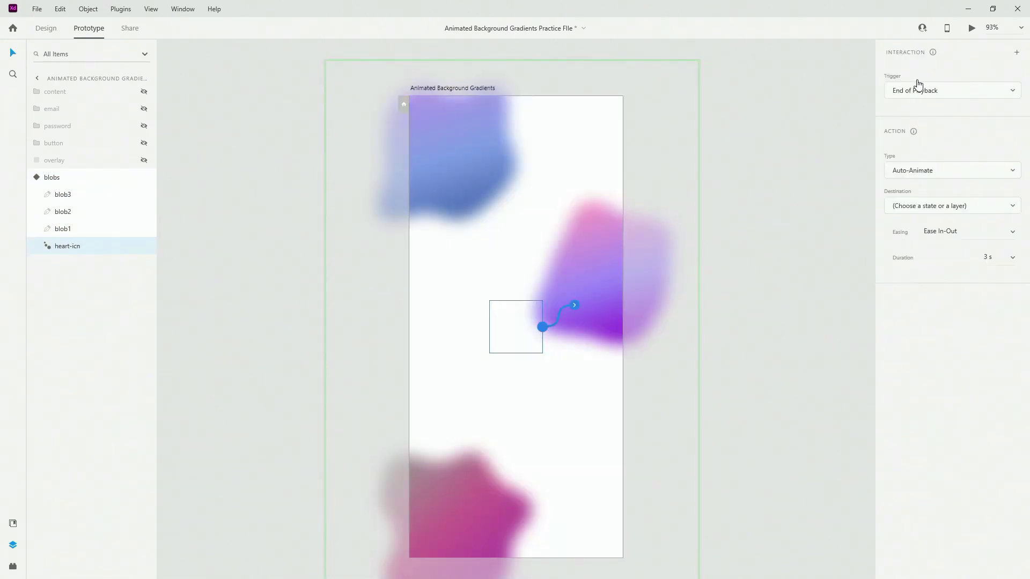
{"action": "left_click", "coordinate": [926, 92]}
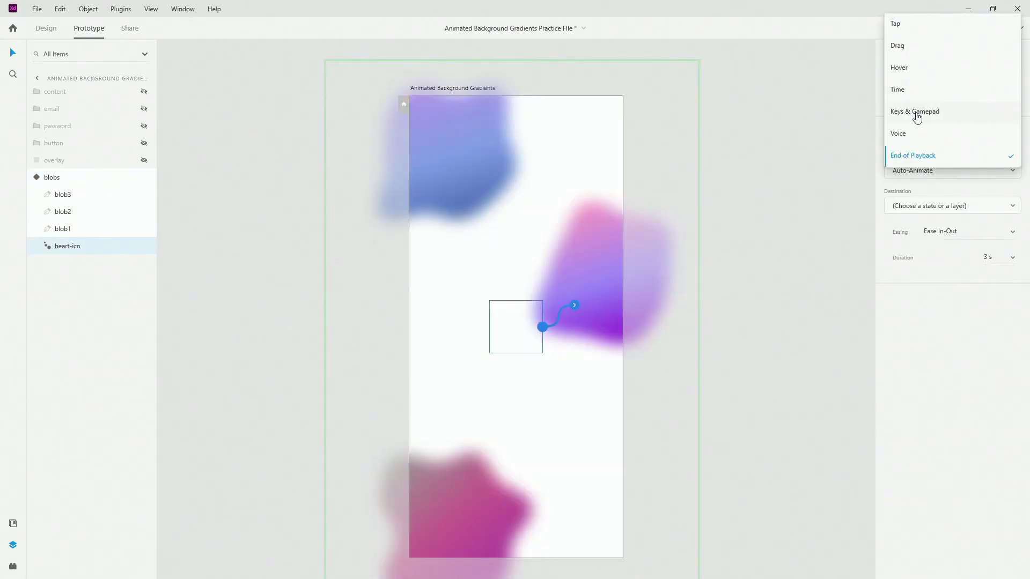
{"action": "left_click", "coordinate": [915, 92]}
Add an End of Playback Auto-Animate to position 3, Ease In-Out, 3 s duration.
{"action": "left_click", "coordinate": [542, 327]}
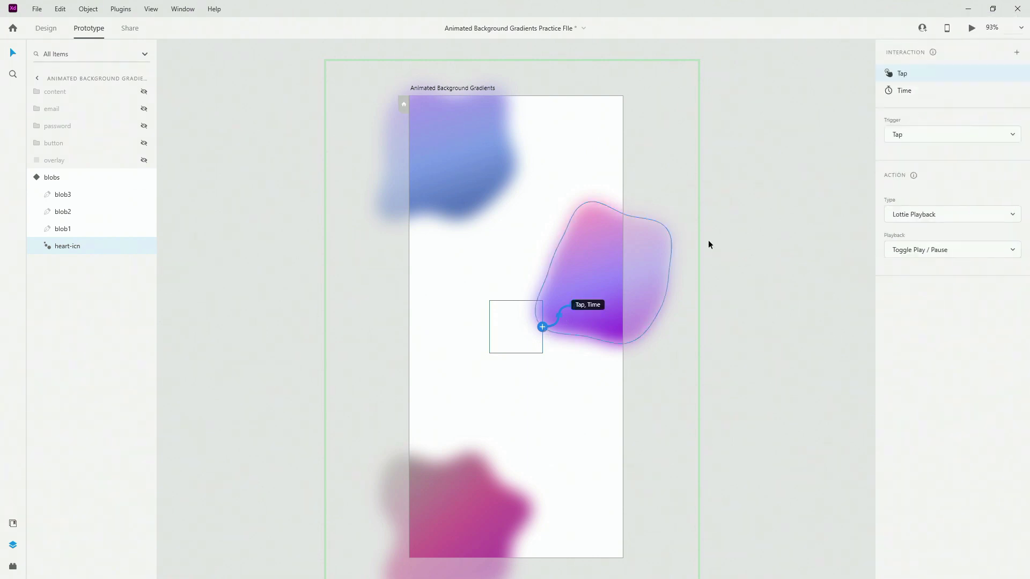
{"action": "left_click", "coordinate": [924, 135]}
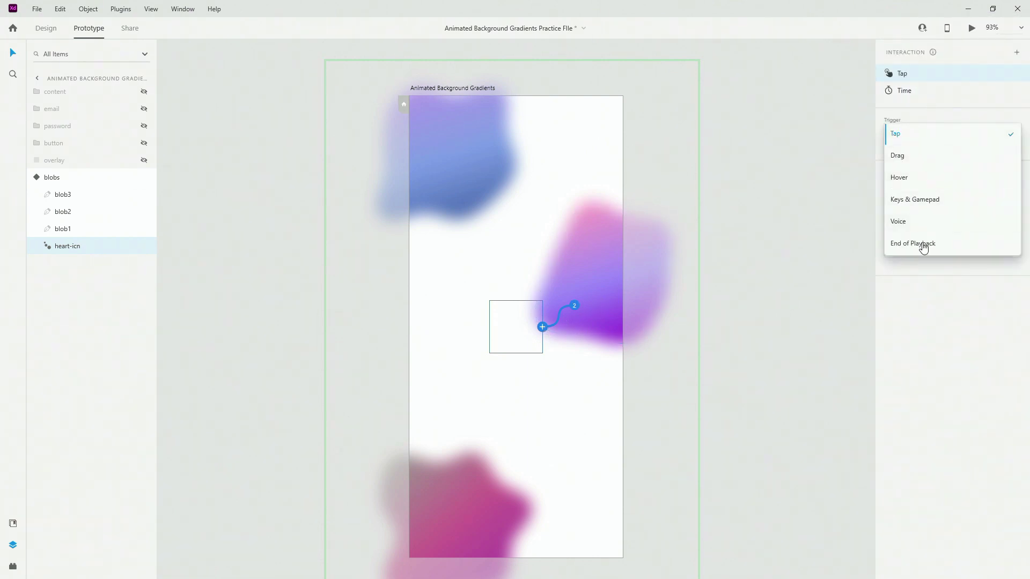
{"action": "left_click", "coordinate": [923, 244]}
{"action": "left_click", "coordinate": [926, 225]}
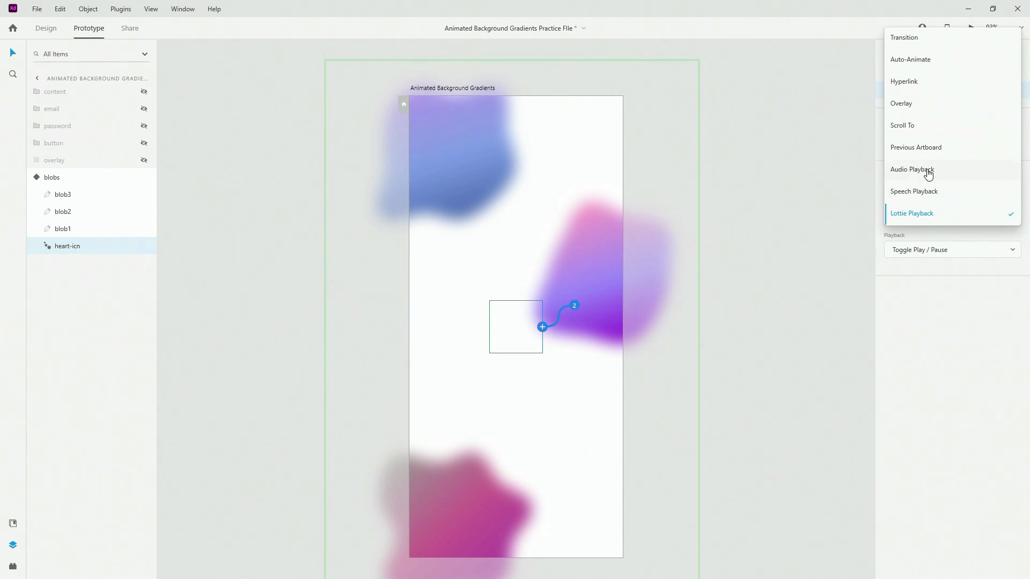
{"action": "left_click", "coordinate": [928, 61]}
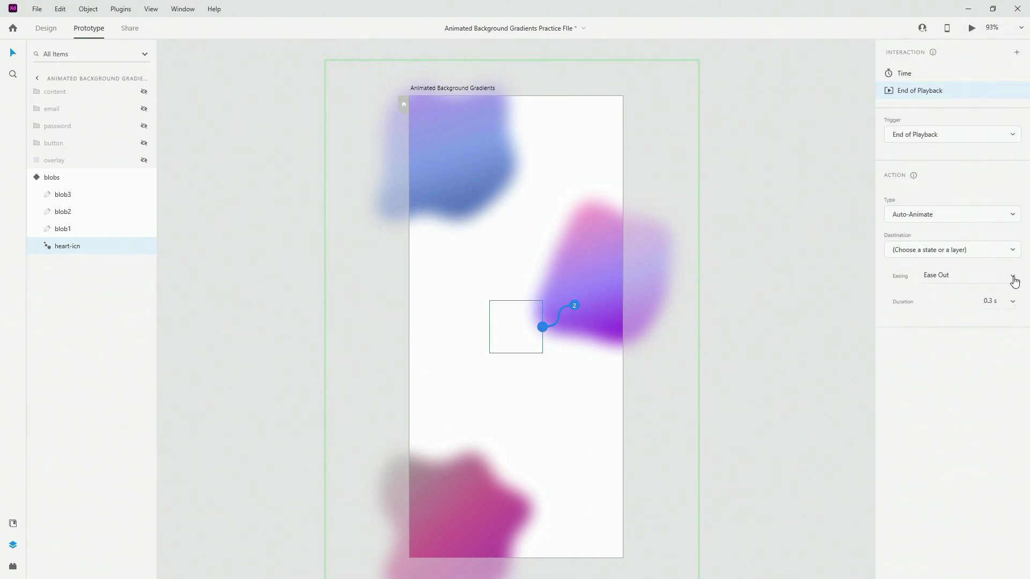
{"action": "left_click", "coordinate": [1012, 276]}
{"action": "left_click", "coordinate": [970, 321]}
{"action": "left_click", "coordinate": [1004, 296]}
{"action": "type", "text": "3"}
{"action": "key", "text": "Return"}
{"action": "left_click", "coordinate": [960, 251]}
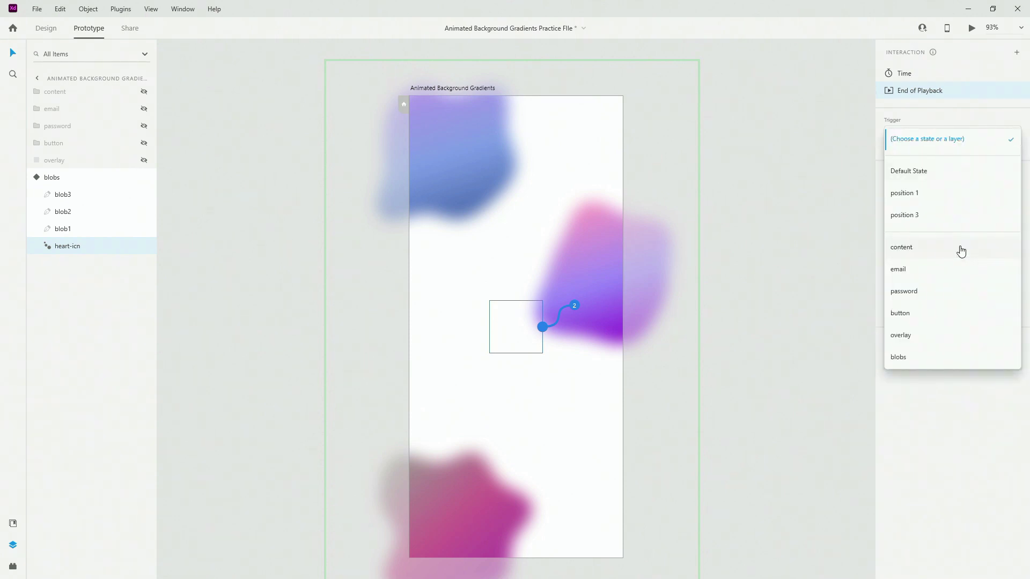
{"action": "left_click", "coordinate": [930, 219]}
In the blobs' position 3 state, give the heart icon a Time-triggered interaction.
{"action": "left_click", "coordinate": [40, 177]}
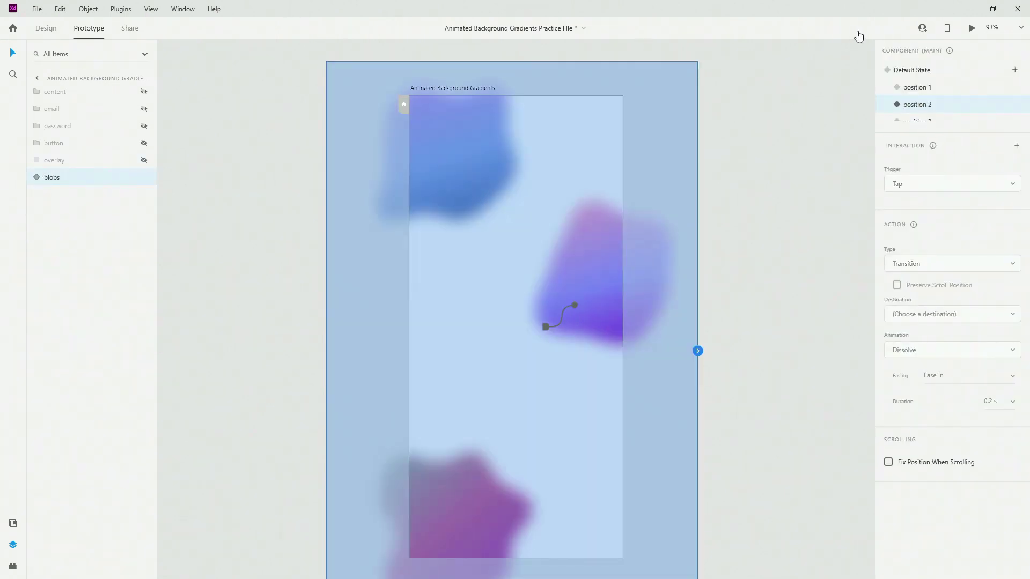
{"action": "scroll", "coordinate": [931, 94], "scroll_direction": "down", "scroll_amount": 2}
{"action": "left_click", "coordinate": [938, 115]}
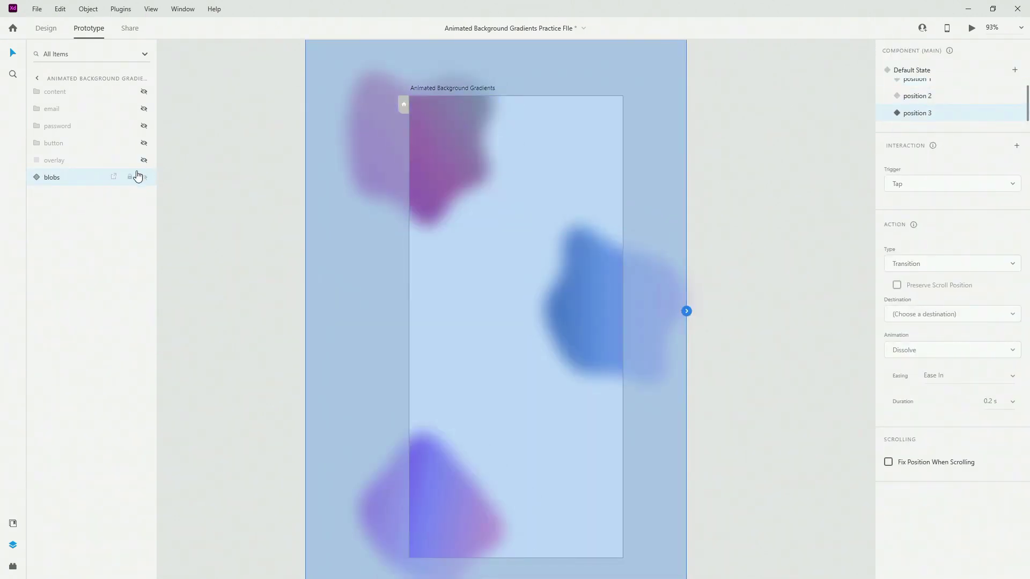
{"action": "left_click", "coordinate": [37, 179]}
{"action": "left_click", "coordinate": [59, 247]}
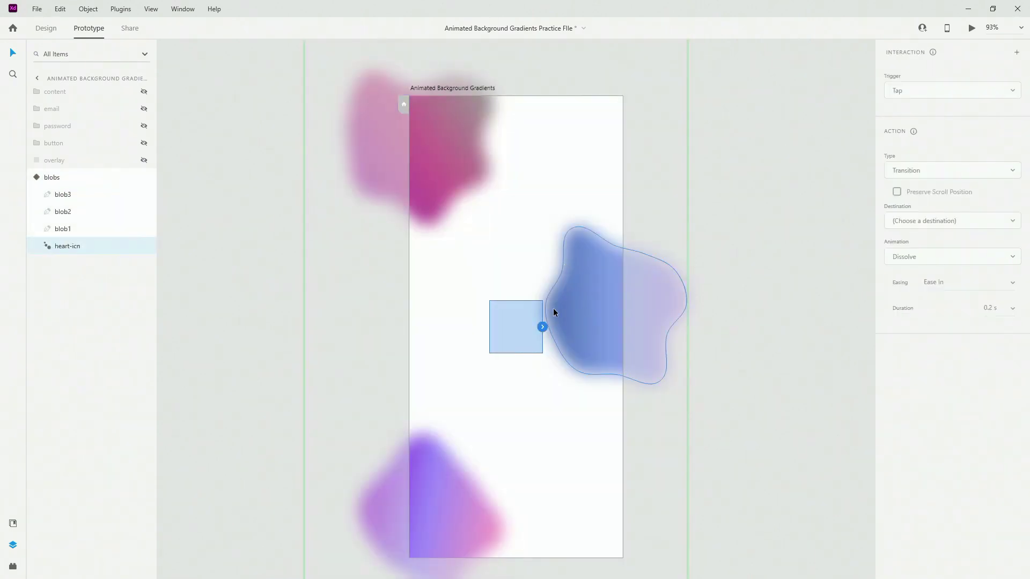
{"action": "left_click", "coordinate": [542, 327]}
{"action": "left_click", "coordinate": [896, 97]}
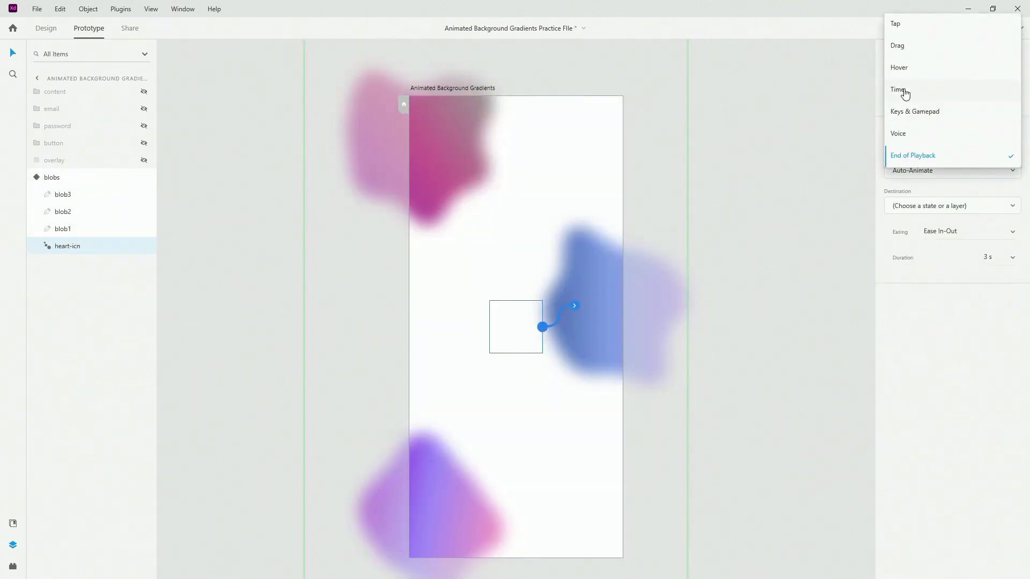
{"action": "left_click", "coordinate": [899, 90]}
Add an End of Playback Auto-Animate back to Default State, Ease In-Out, 5 s.
{"action": "left_click", "coordinate": [547, 326]}
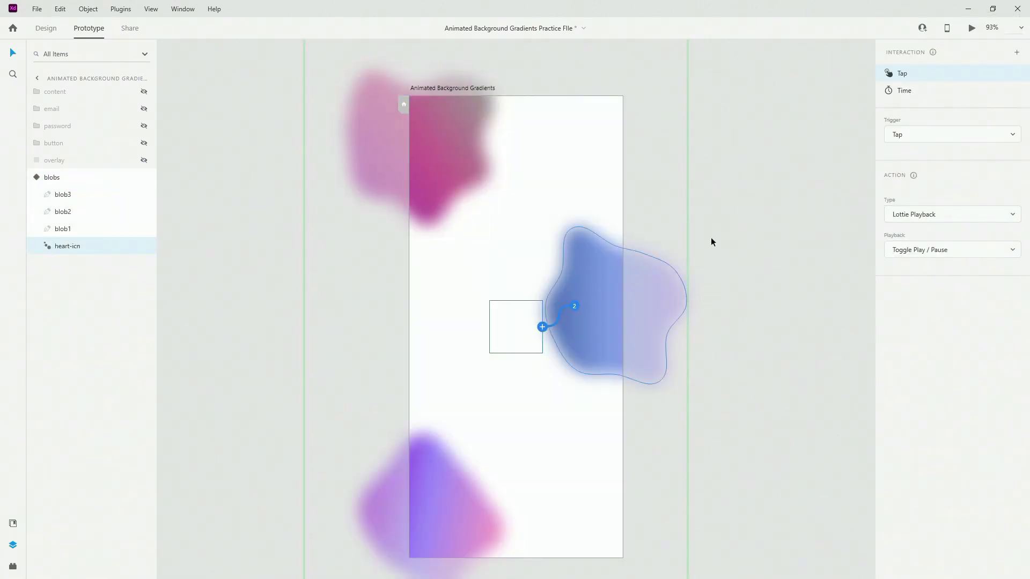
{"action": "left_click", "coordinate": [914, 133]}
{"action": "left_click", "coordinate": [923, 244]}
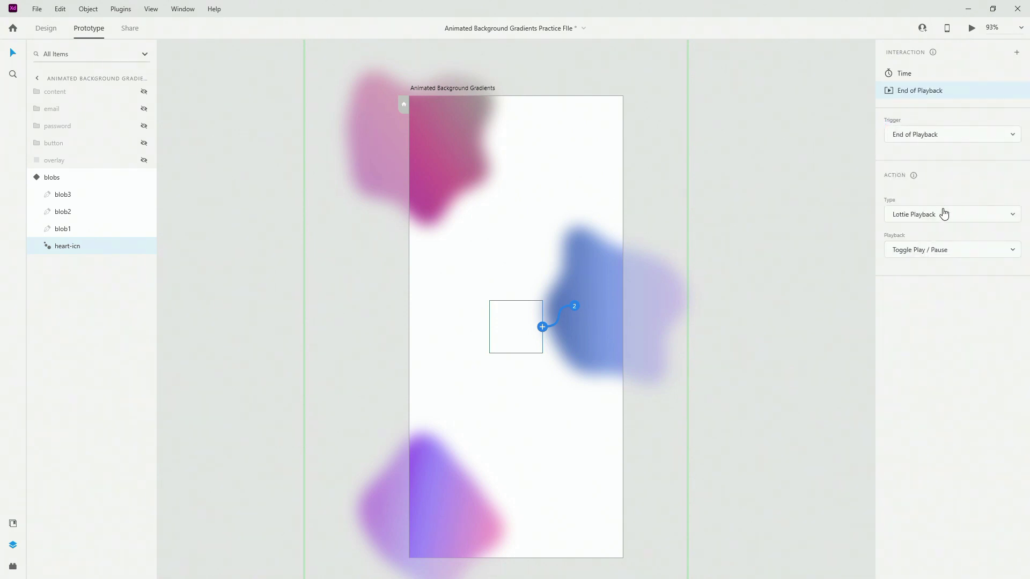
{"action": "left_click", "coordinate": [940, 213]}
{"action": "left_click", "coordinate": [914, 64]}
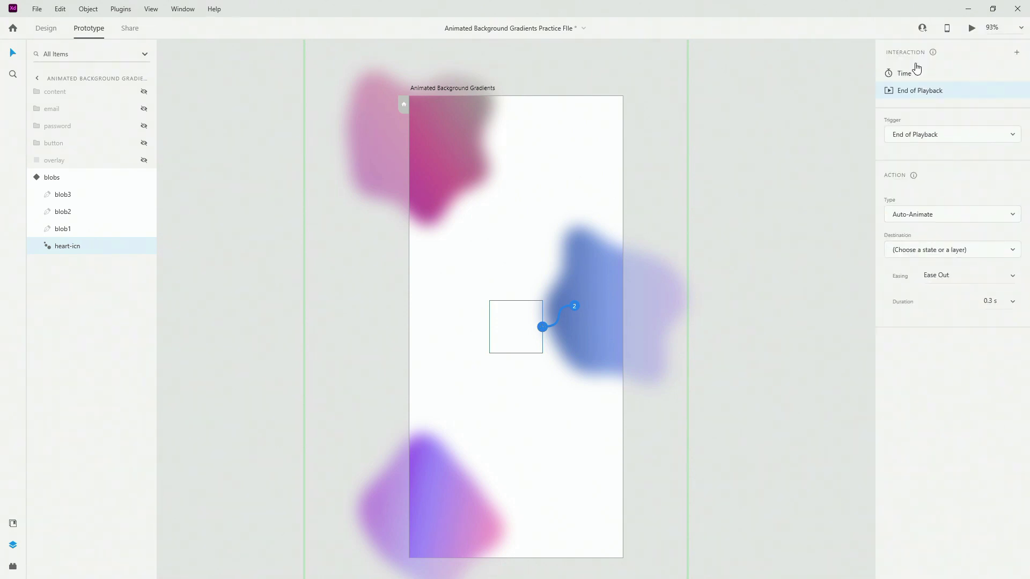
{"action": "left_click", "coordinate": [1005, 277]}
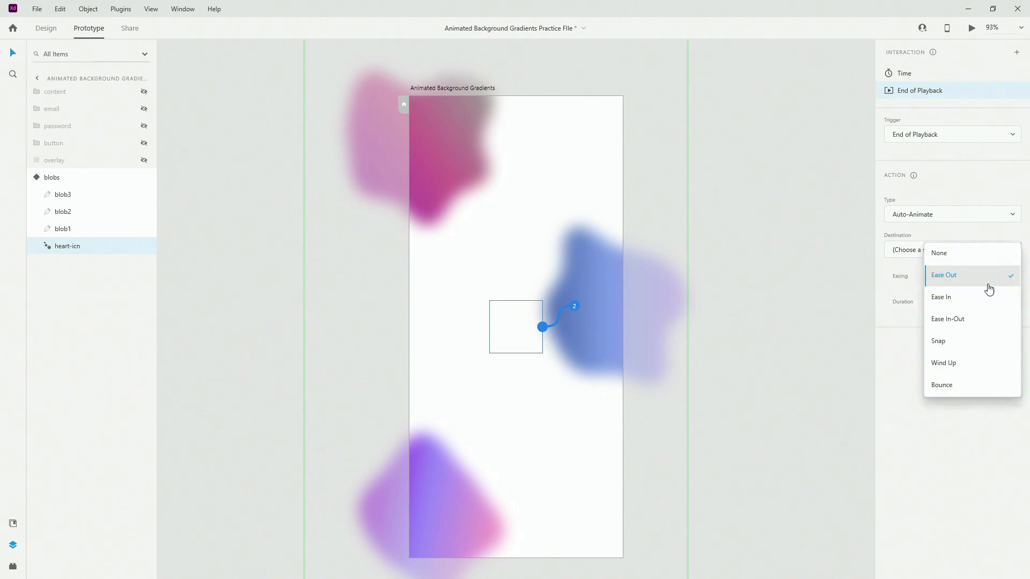
{"action": "left_click", "coordinate": [970, 317]}
{"action": "left_click", "coordinate": [980, 303]}
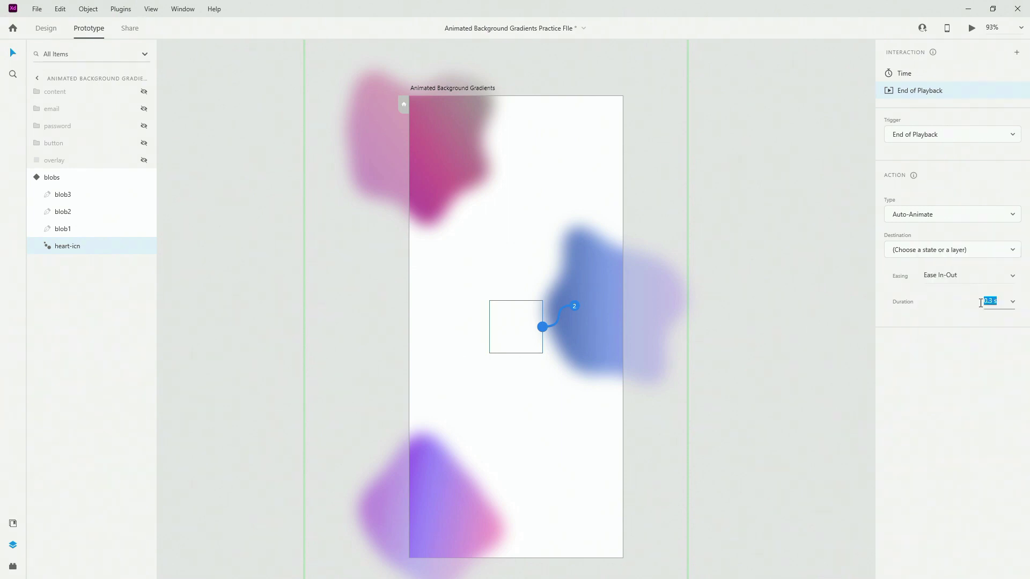
{"action": "left_click", "coordinate": [940, 215]}
{"action": "left_click", "coordinate": [940, 172]}
{"action": "left_click", "coordinate": [950, 256]}
{"action": "left_click", "coordinate": [926, 171]}
{"action": "left_click", "coordinate": [996, 299]}
Return the blobs to Default State and unhide the overlay, button, password, email and content layers.
{"action": "left_click", "coordinate": [36, 177]}
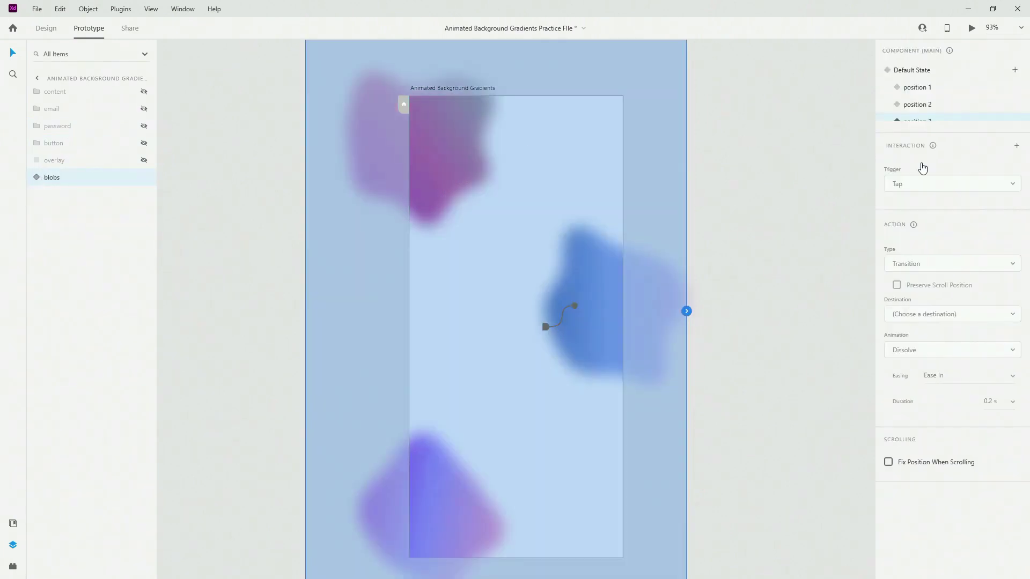
{"action": "left_click", "coordinate": [920, 70]}
{"action": "left_click", "coordinate": [144, 159]}
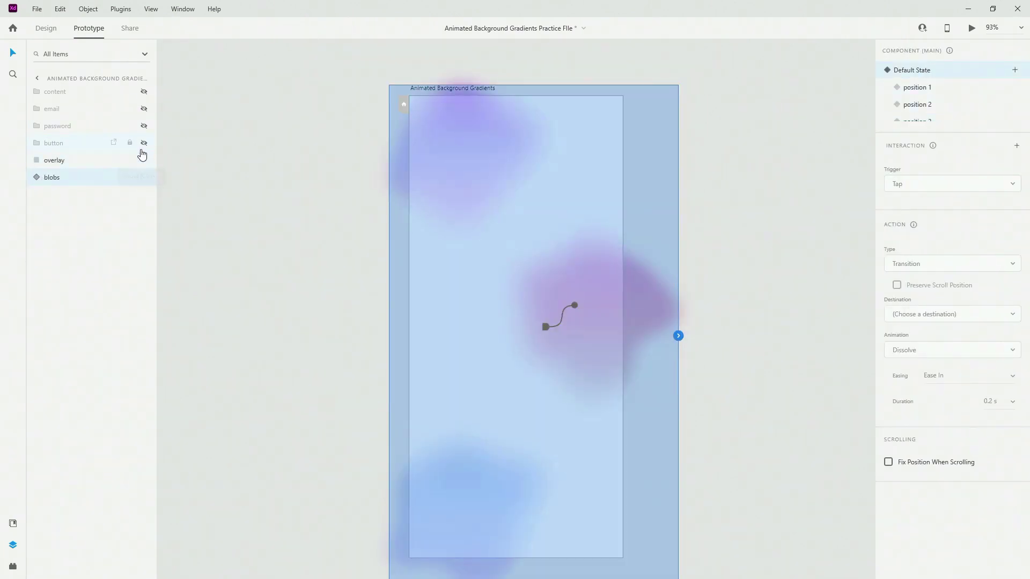
{"action": "left_click", "coordinate": [143, 143]}
{"action": "left_click", "coordinate": [143, 125]}
{"action": "left_click", "coordinate": [143, 109]}
{"action": "left_click", "coordinate": [144, 91]}
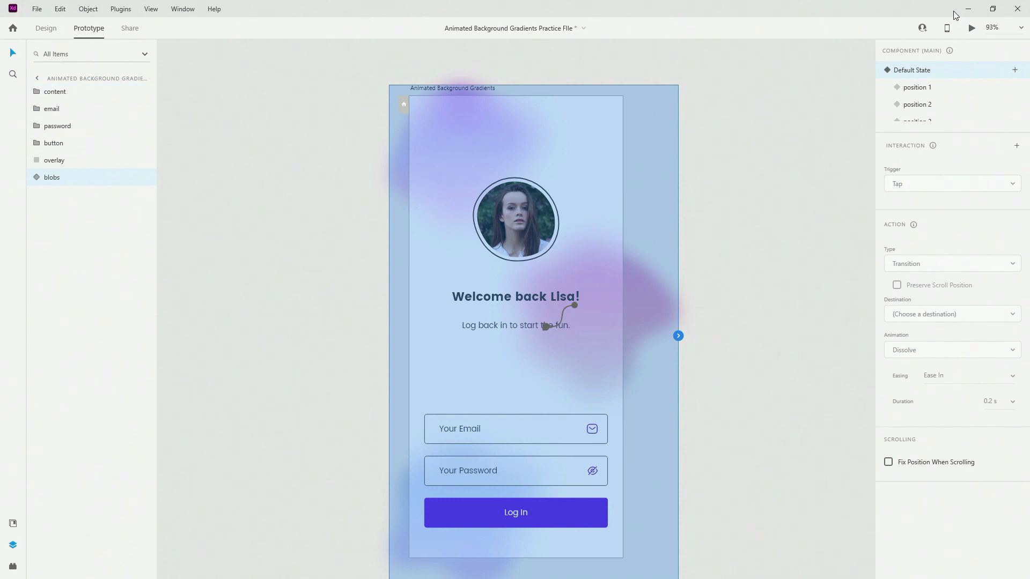
Start Desktop Preview to watch the login screen over its looping animated blobs.
{"action": "left_click", "coordinate": [972, 28]}
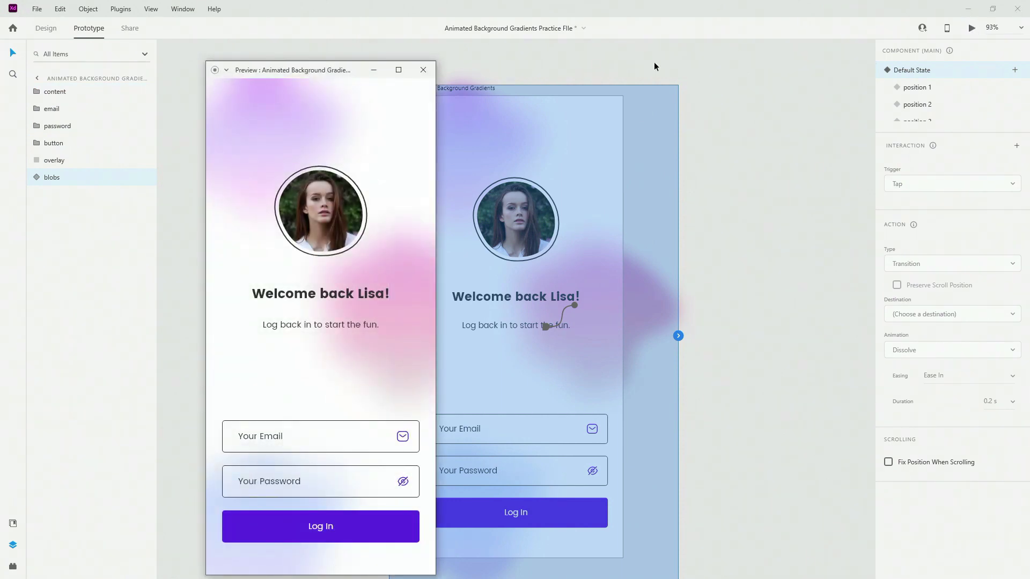